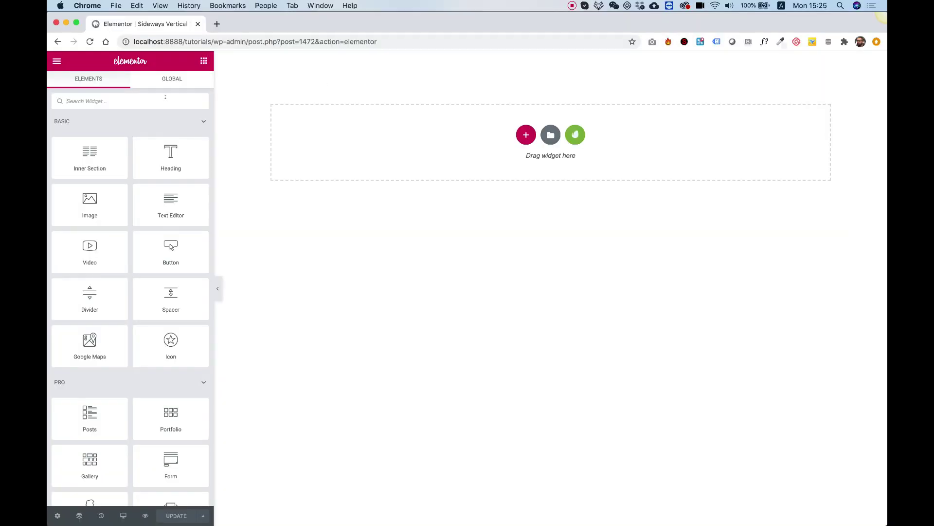
# - Search widgets for 'sid' and drop the Sideways Vertical Text widget onto the empty page
pyautogui.click(126, 100)
pyautogui.write('side')
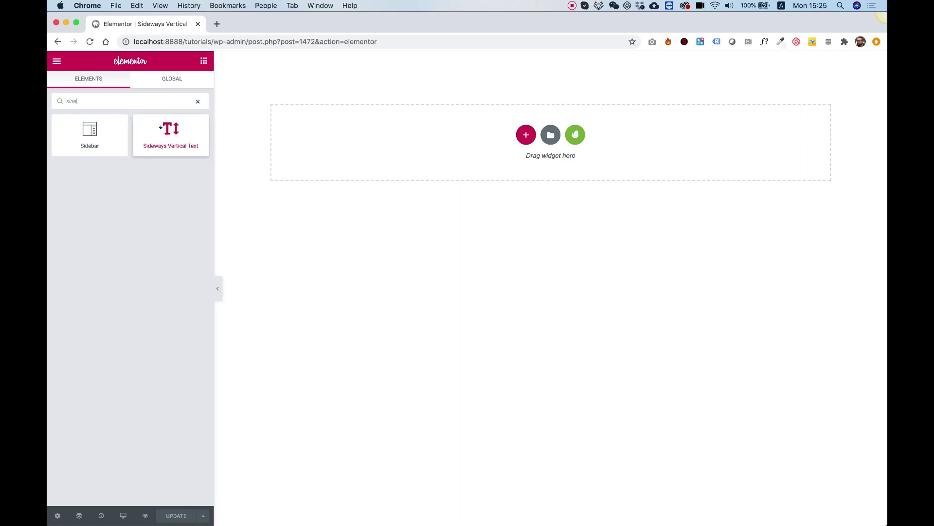
pyautogui.moveTo(159, 126); pyautogui.dragTo(480, 149)
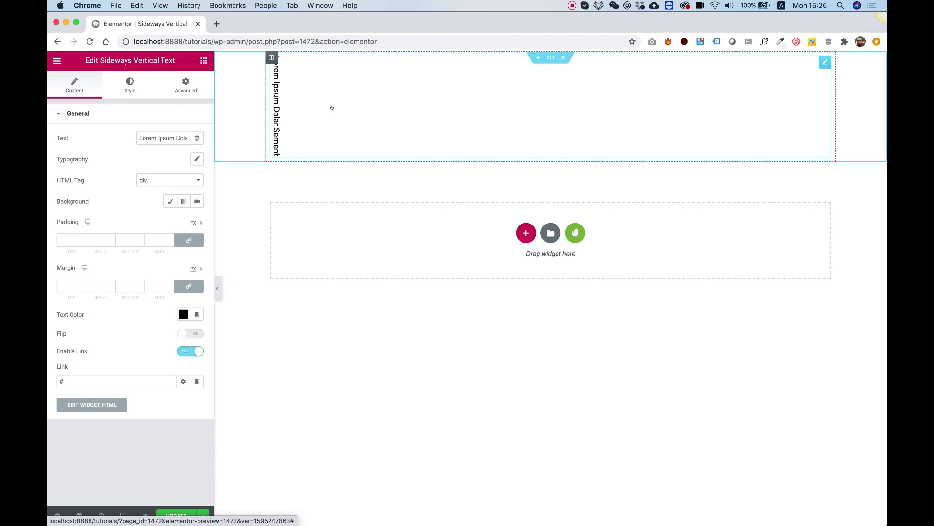
# - Duplicate the vertical text widget, then delete the copy
pyautogui.rightClick(290, 95)
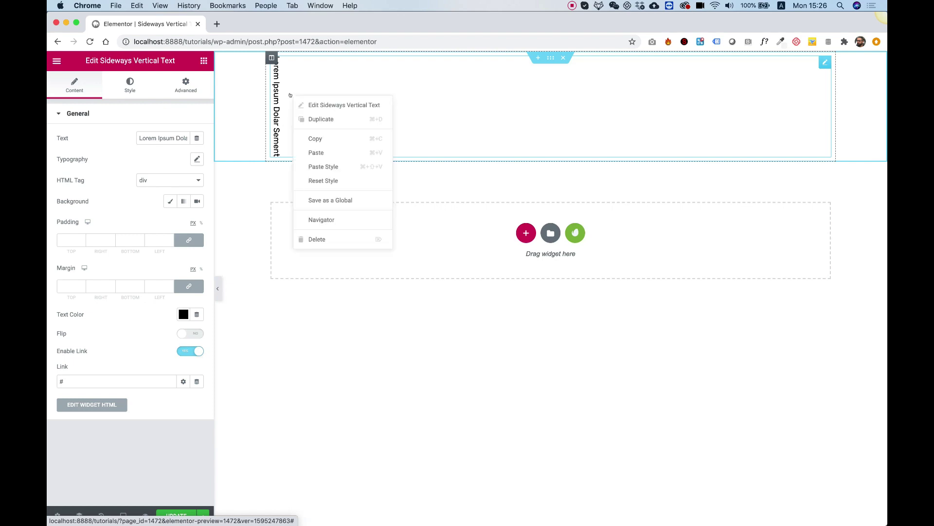
pyautogui.click(316, 119)
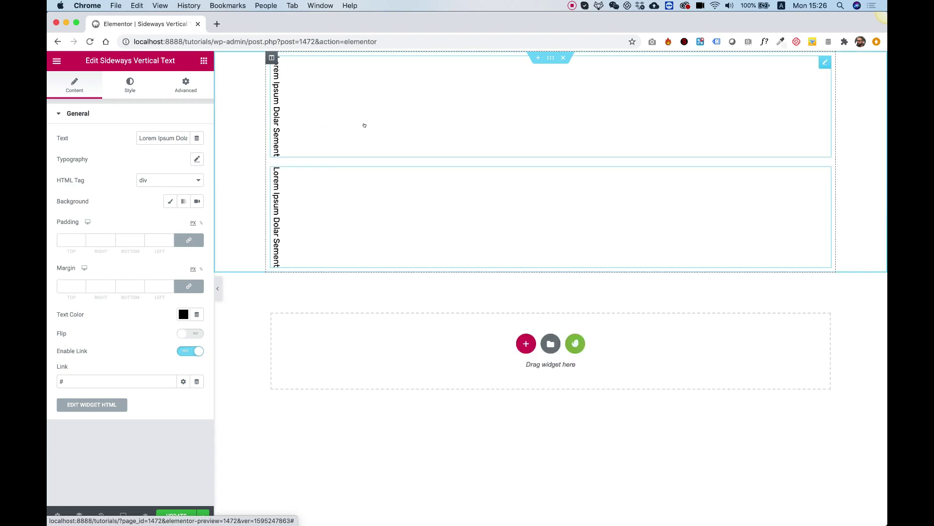
pyautogui.rightClick(450, 202)
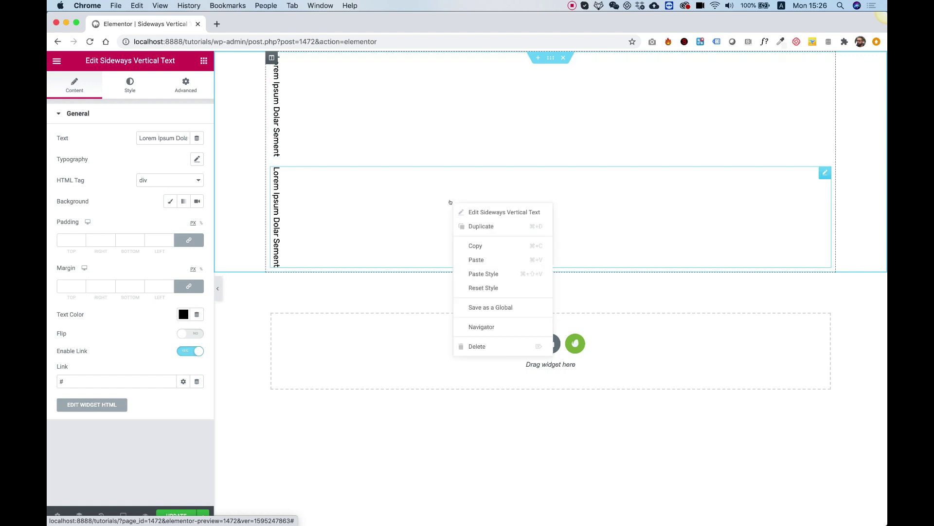
pyautogui.click(476, 346)
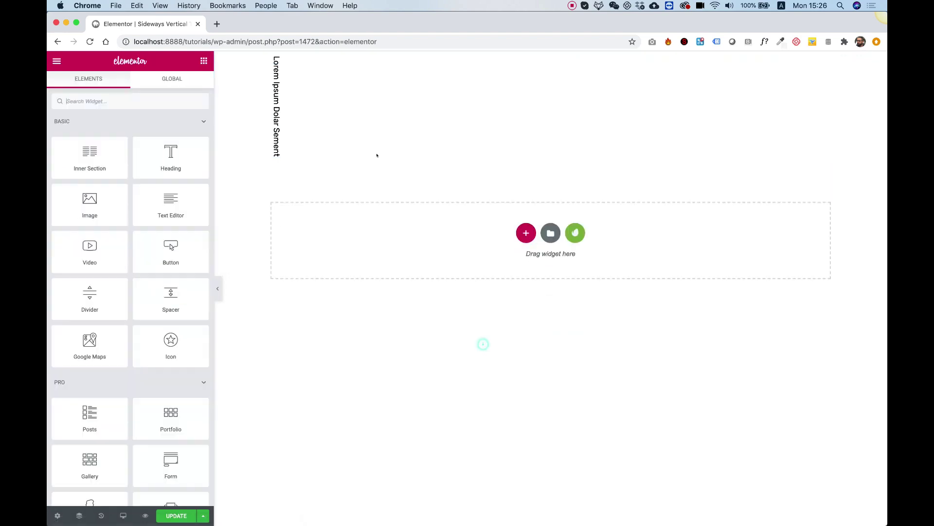
# - Set the widget's Positioning width to Inline (auto) and duplicate it alongside
pyautogui.click(292, 92)
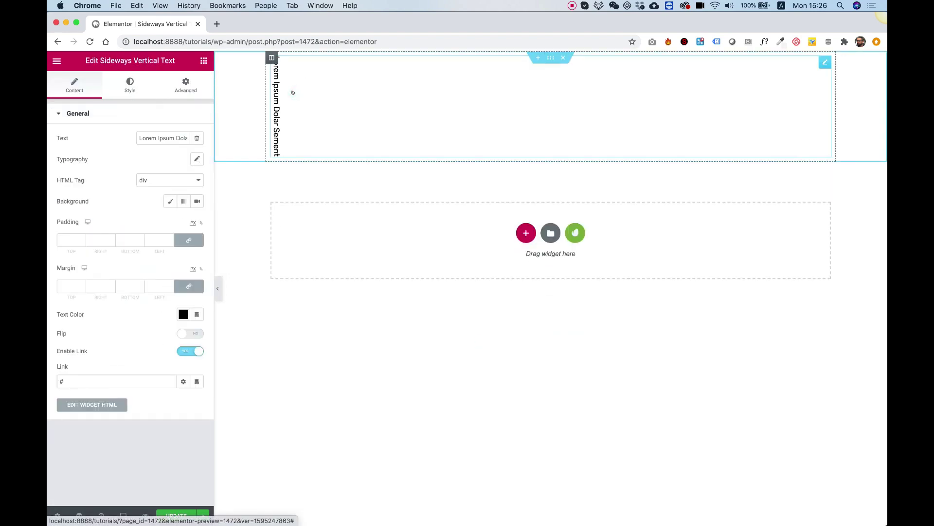
pyautogui.click(184, 83)
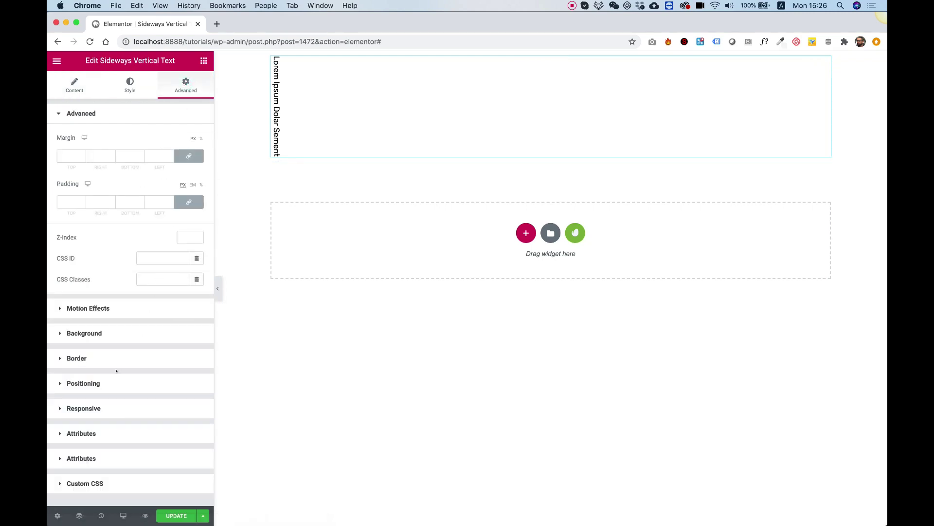
pyautogui.click(102, 381)
pyautogui.click(149, 239)
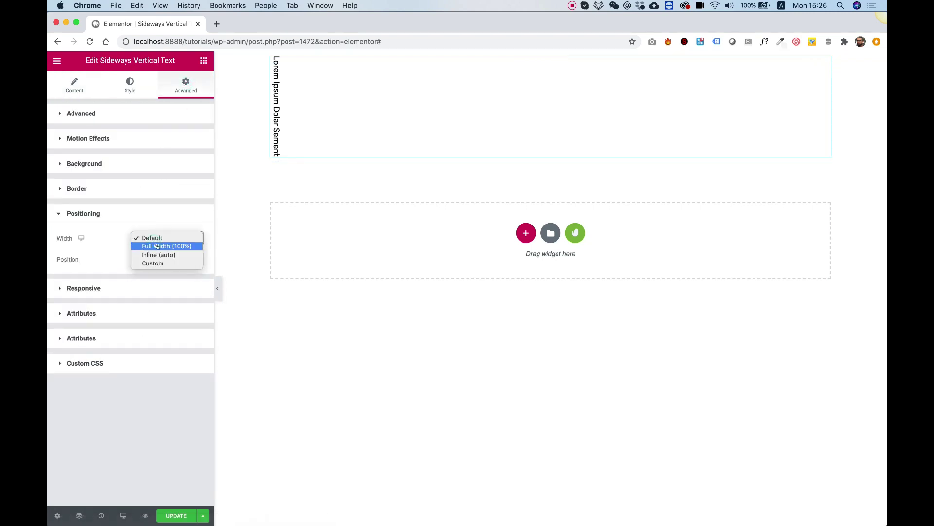
pyautogui.click(158, 254)
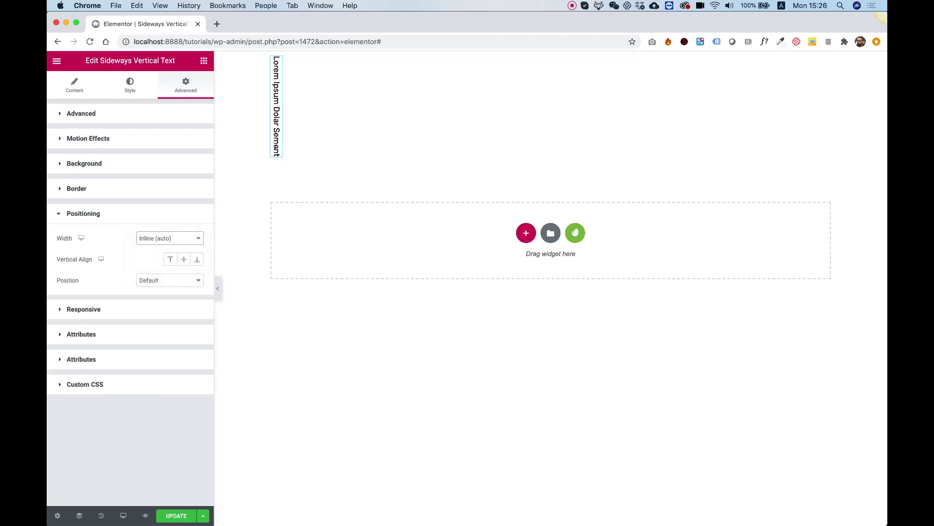
pyautogui.rightClick(278, 108)
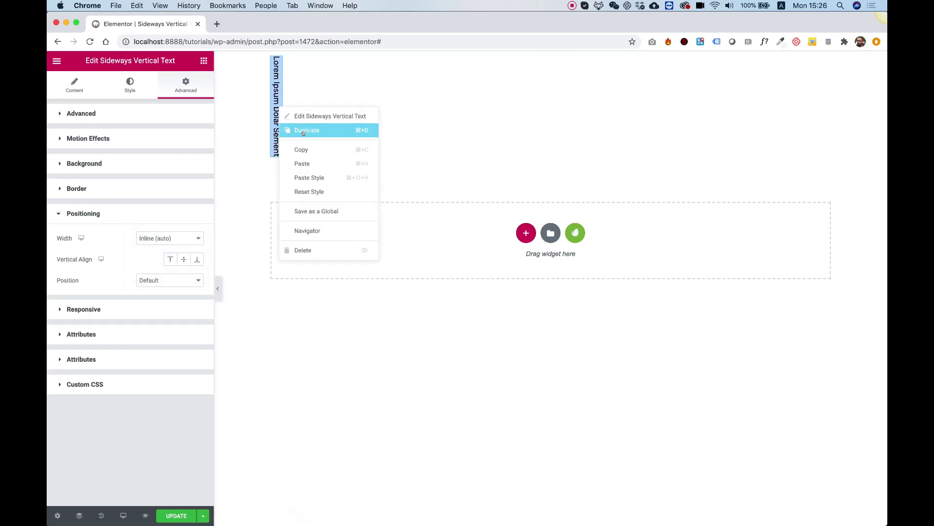
pyautogui.click(303, 131)
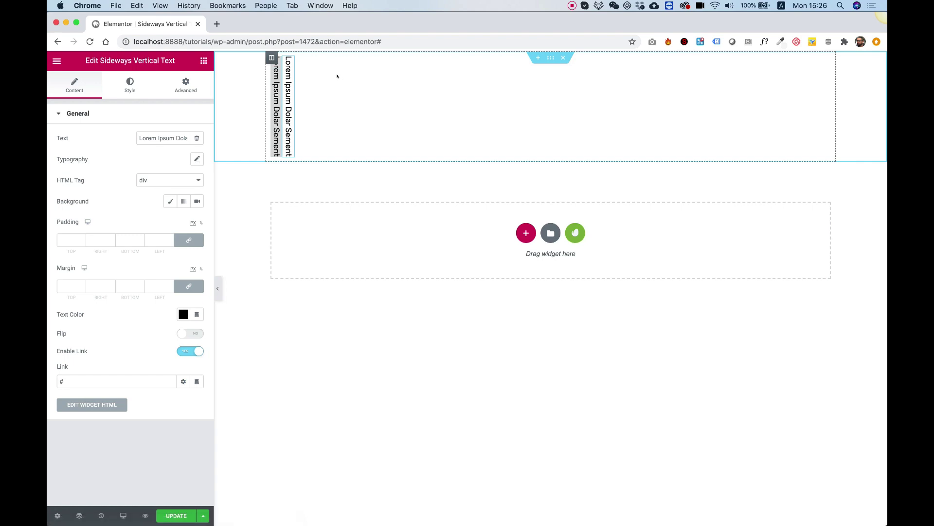
# - Set the column's Horizontal Align to Center
pyautogui.click(271, 58)
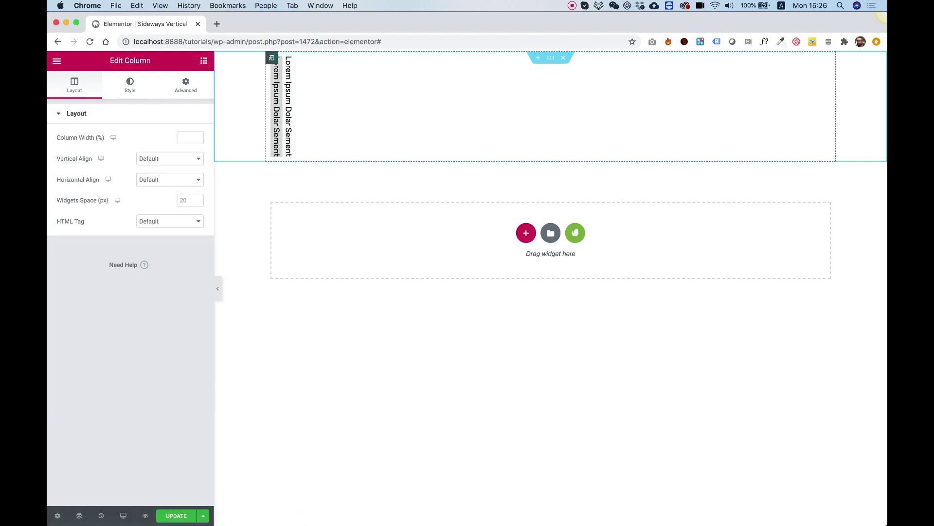
pyautogui.click(153, 179)
pyautogui.click(152, 196)
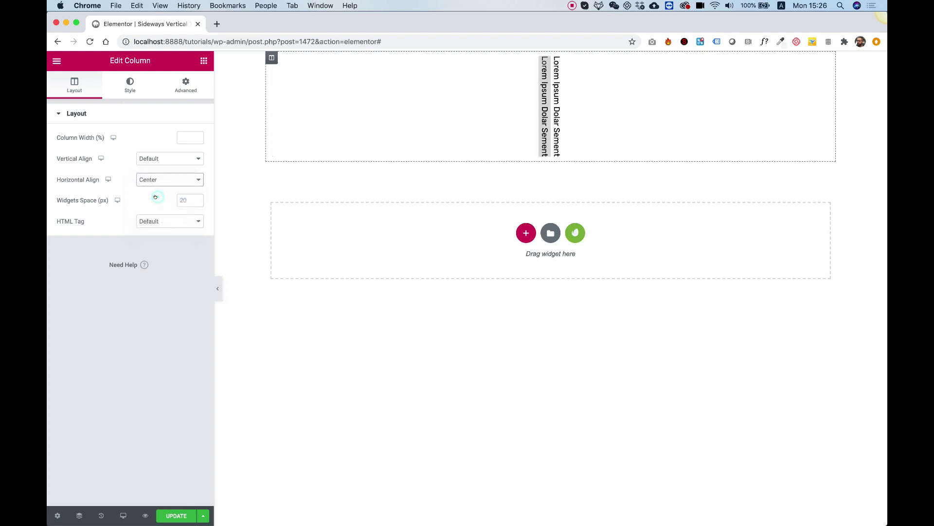
# - Change the second vertical text widget's text to 'This one'
pyautogui.click(558, 122)
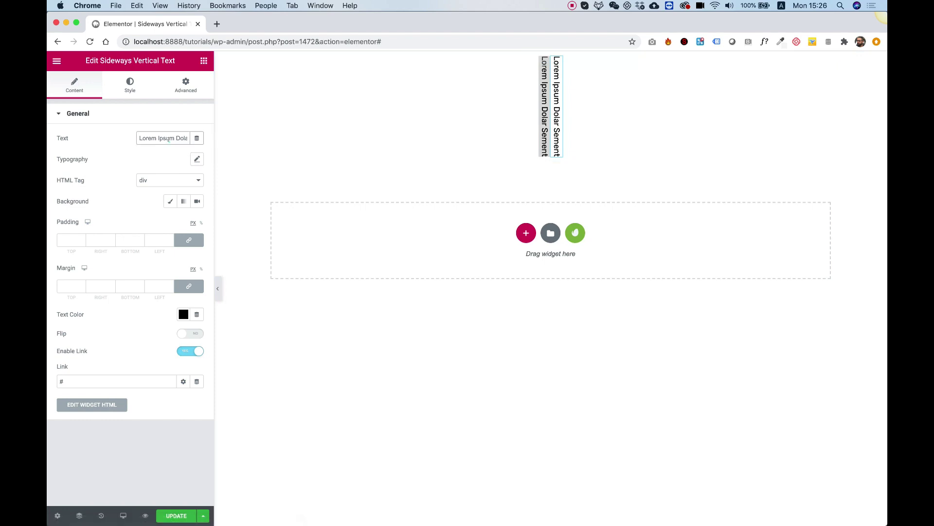
pyautogui.tripleClick(168, 139)
pyautogui.write('Thhi')
pyautogui.press('BackSpace')
pyautogui.press('BackSpace')
pyautogui.write('is ne')
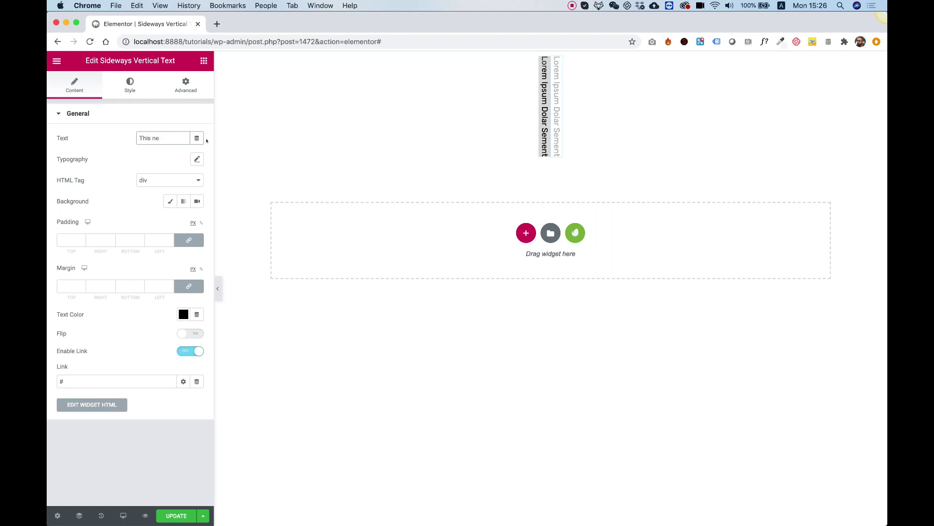
pyautogui.press('BackSpace')
pyautogui.press('BackSpace')
pyautogui.write('on')
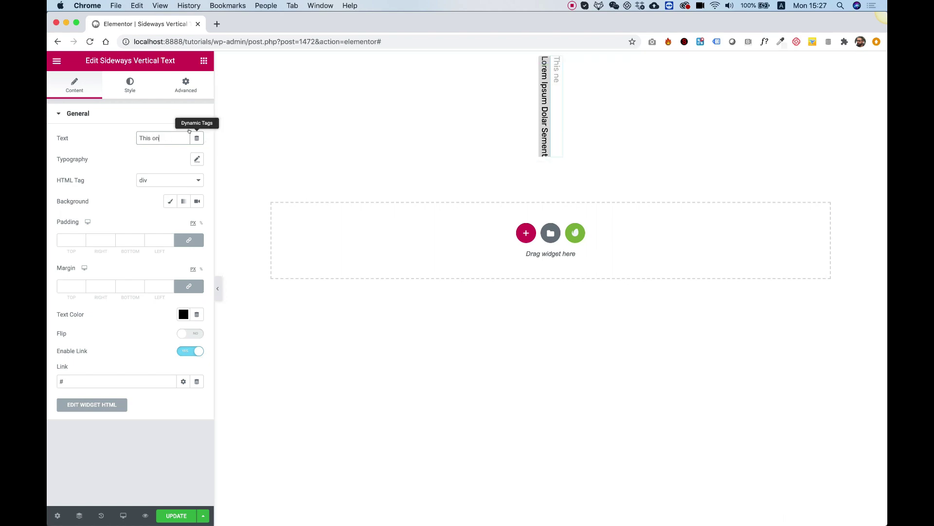
pyautogui.write('e')
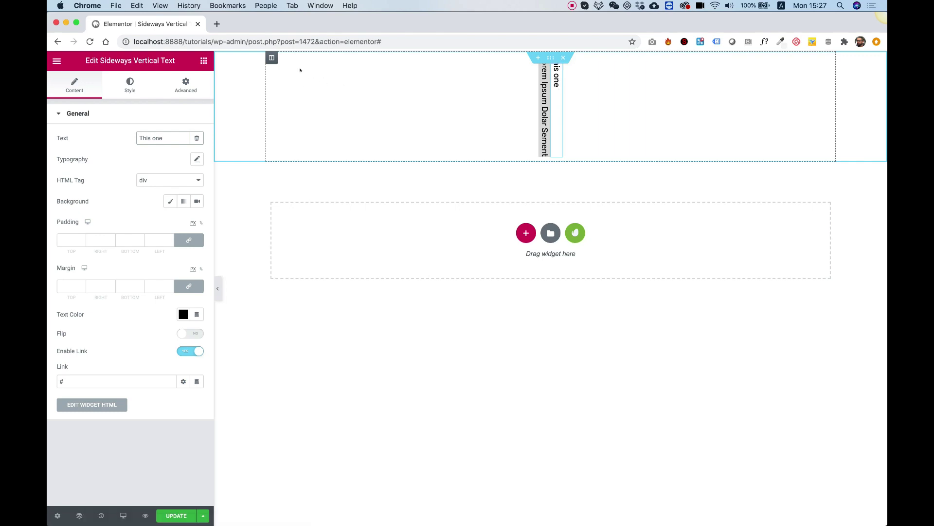
# - Set the column's Vertical Align to Middle
pyautogui.click(271, 58)
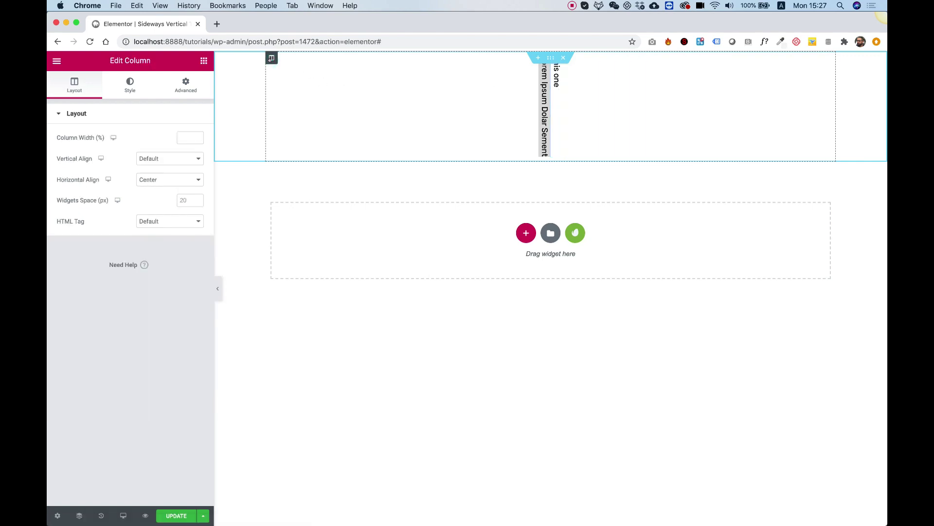
pyautogui.click(157, 158)
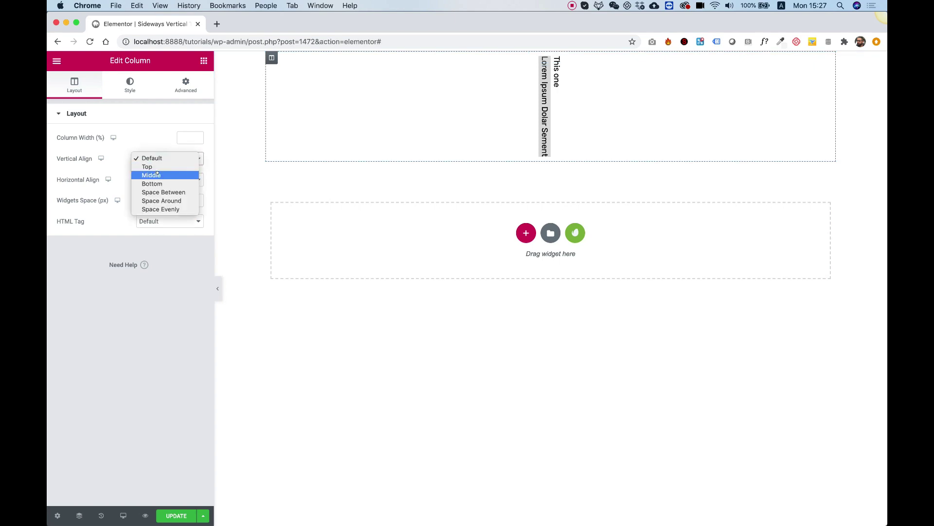
pyautogui.click(157, 174)
pyautogui.click(159, 160)
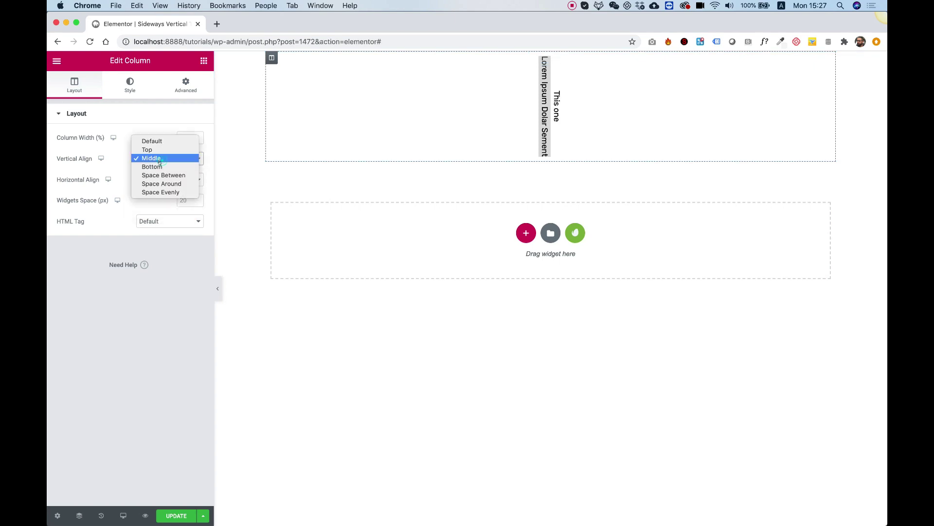
pyautogui.click(161, 166)
pyautogui.click(161, 160)
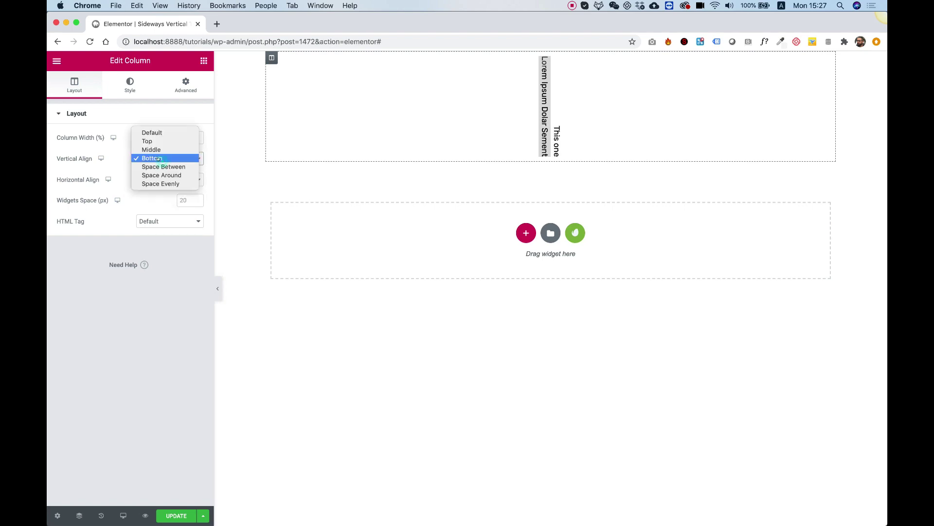
pyautogui.click(154, 149)
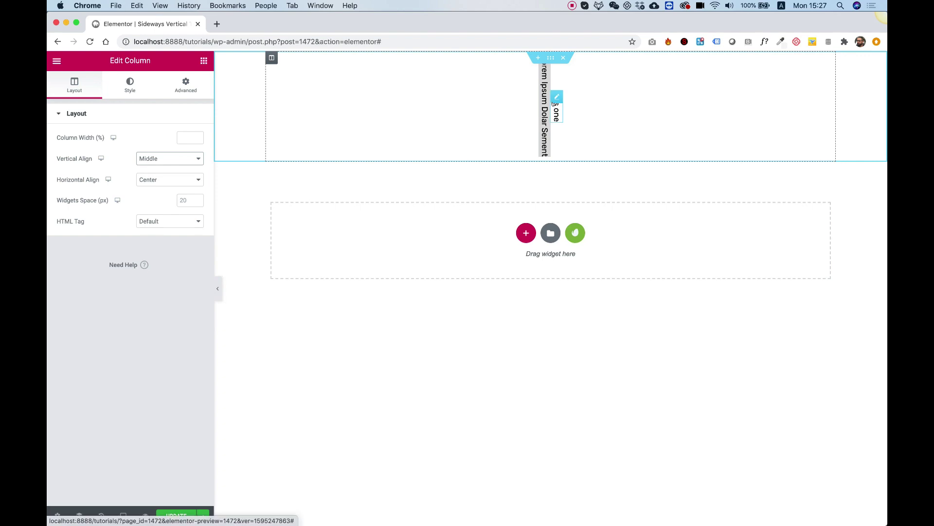
# - Enlarge the 'This one' text size to 37 px in Typography
pyautogui.click(554, 98)
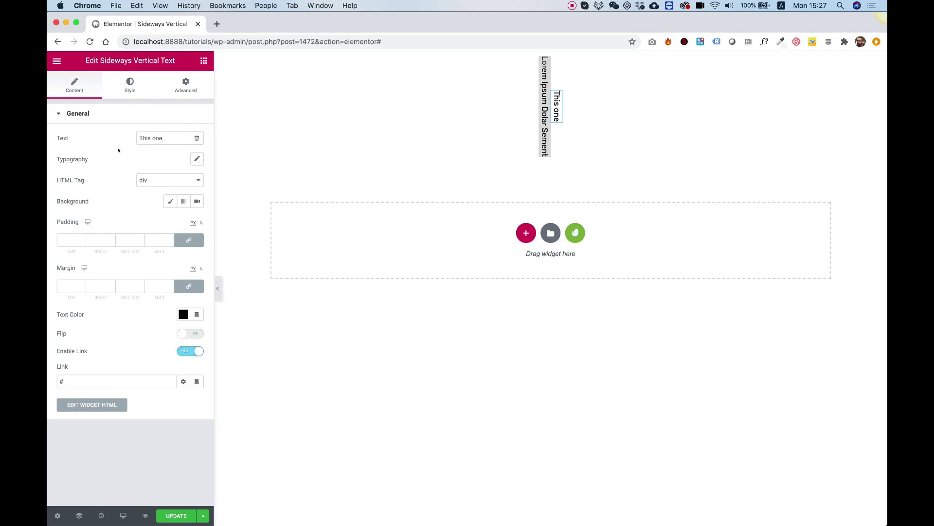
pyautogui.click(197, 159)
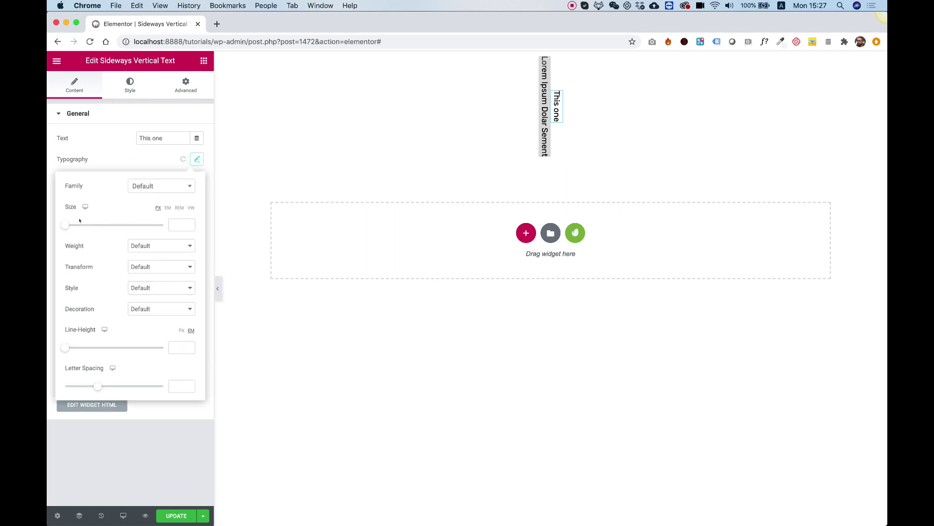
pyautogui.moveTo(65, 224); pyautogui.dragTo(79, 224)
# - Change the 'This one' font family to Abril Fatface
pyautogui.click(160, 186)
pyautogui.scroll(-3, 158, 253)
pyautogui.click(158, 262)
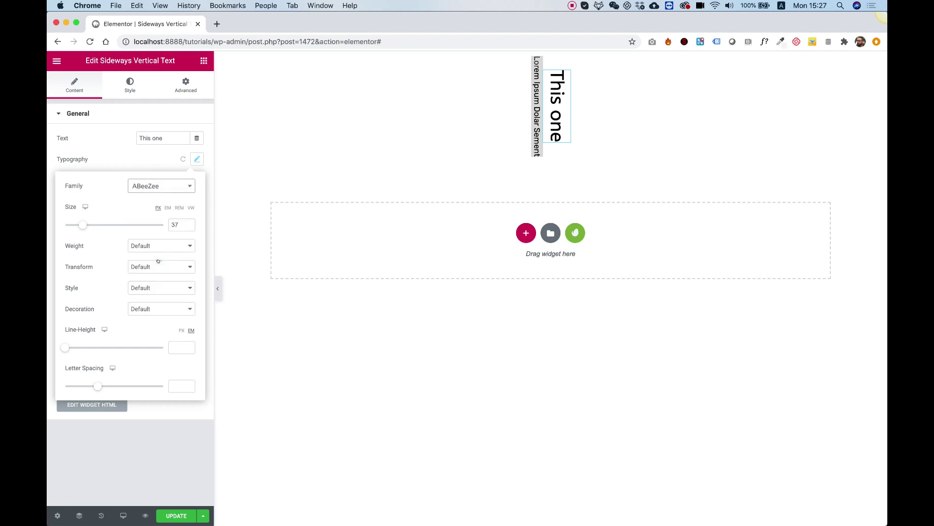
pyautogui.click(164, 187)
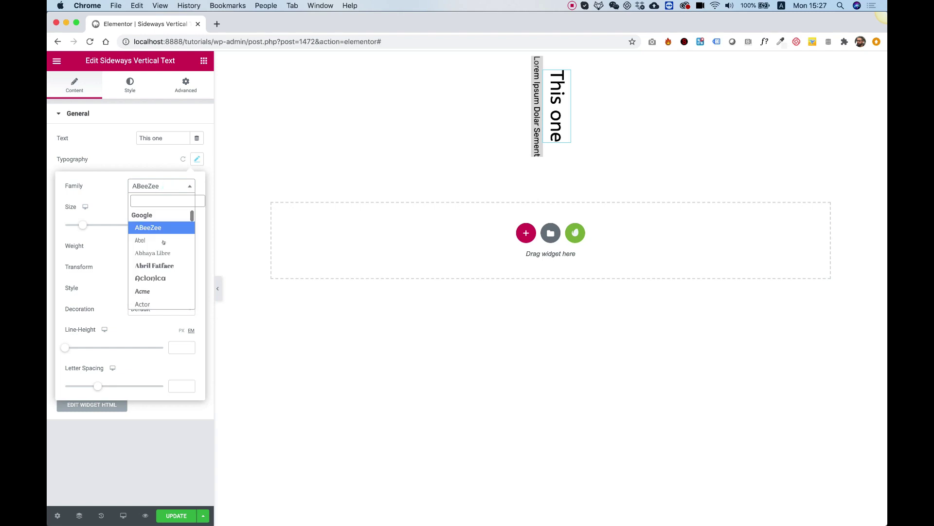
pyautogui.click(162, 265)
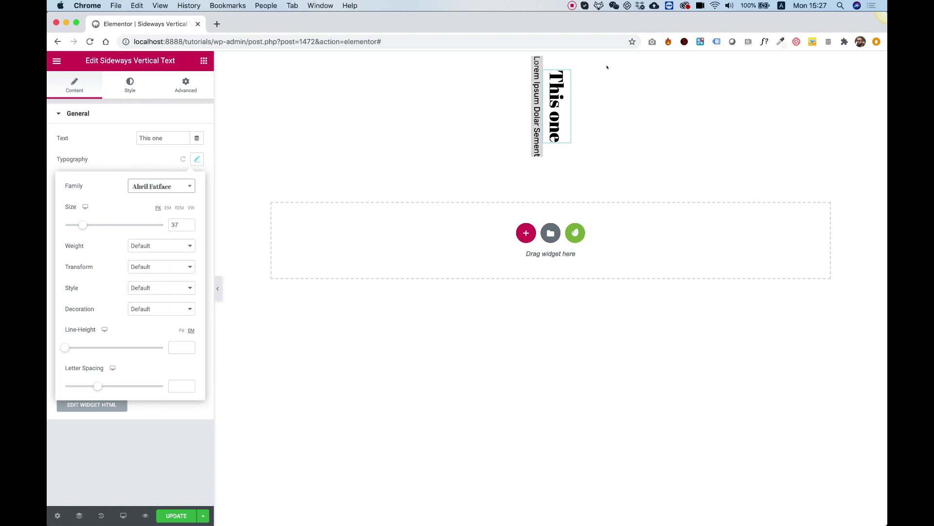
pyautogui.click(115, 150)
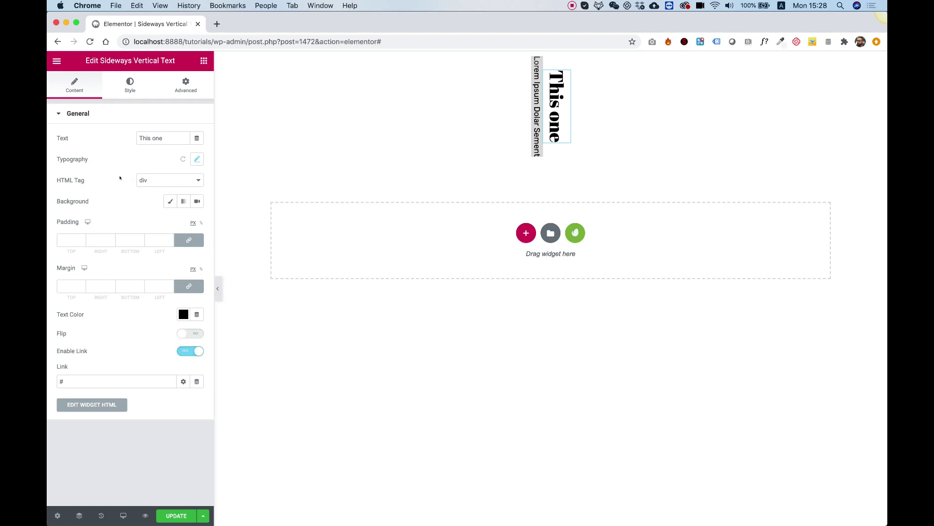
pyautogui.click(146, 181)
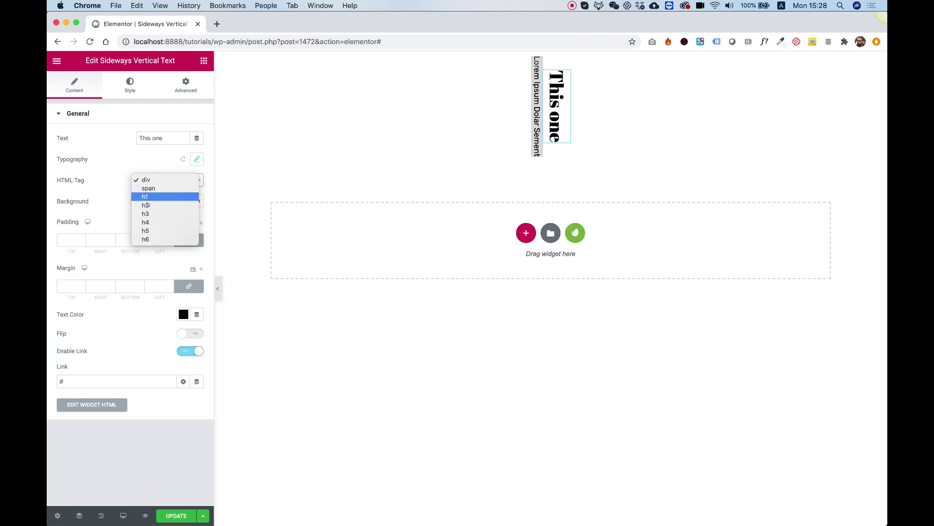
# - Give the 'This one' text a classic yellow (#E7FF04) background
pyautogui.click(105, 180)
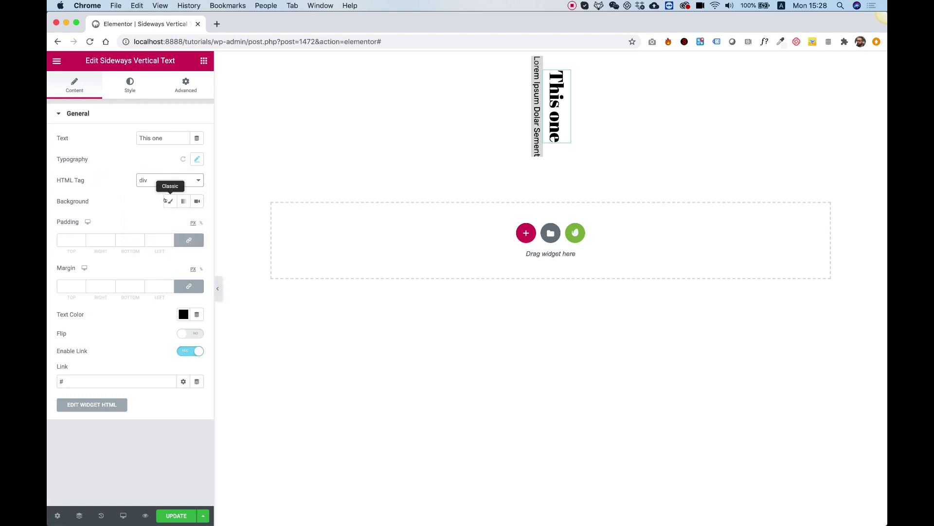
pyautogui.click(166, 200)
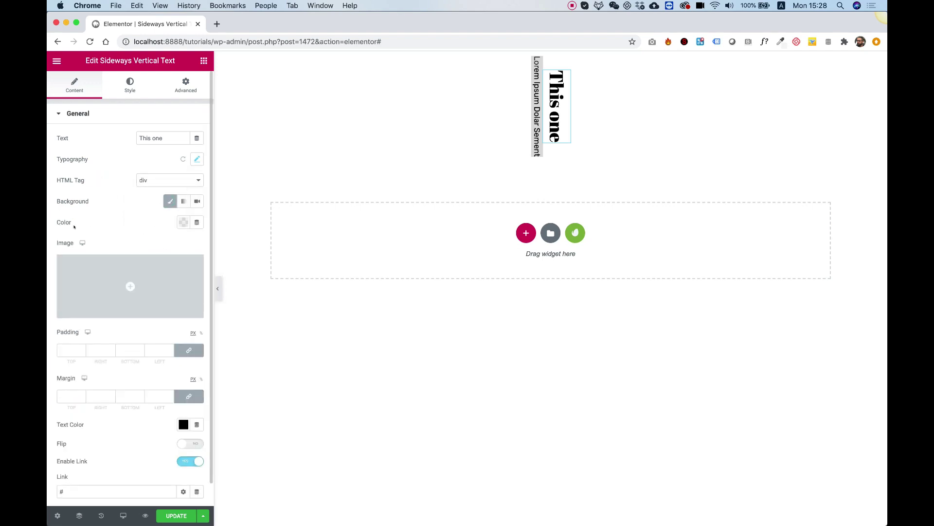
pyautogui.click(165, 200)
pyautogui.click(166, 200)
pyautogui.click(183, 222)
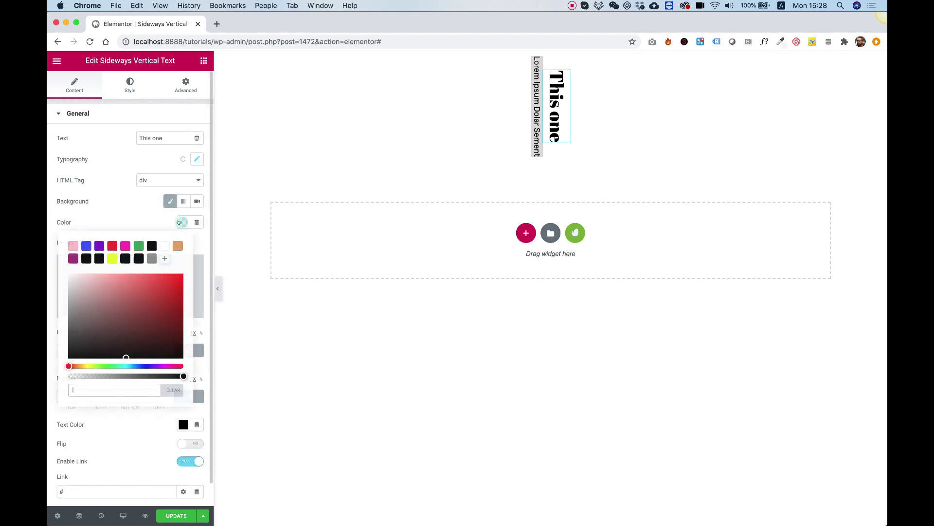
pyautogui.click(112, 258)
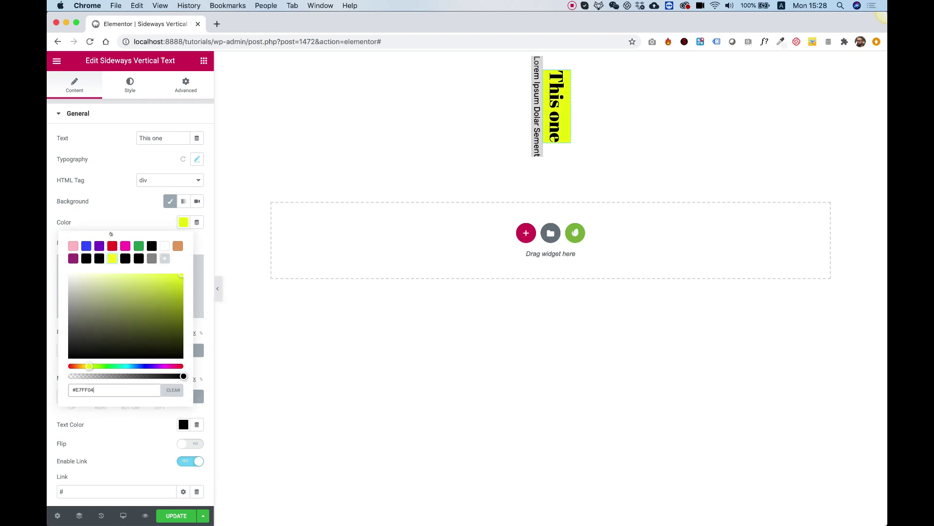
pyautogui.click(114, 209)
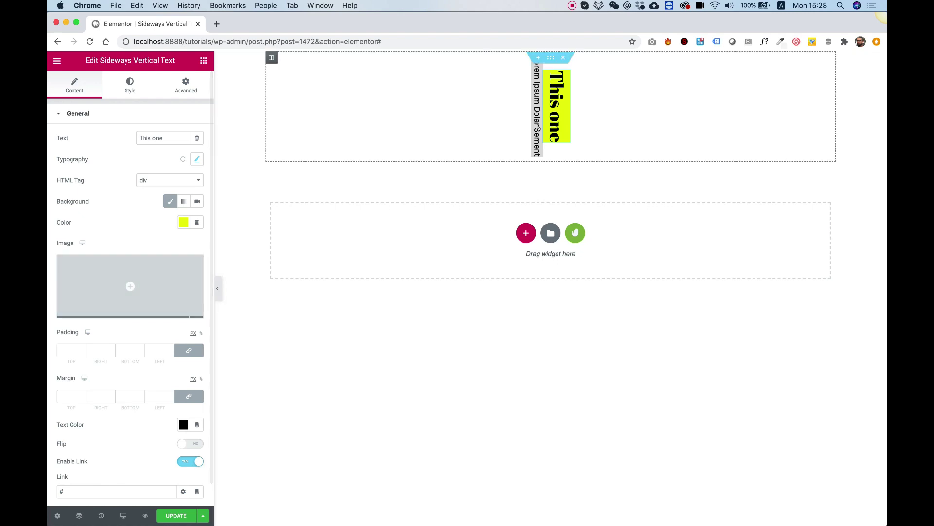
# - Set the Lorem Ipsum Dolar Sement widget's background type to Classic
pyautogui.click(533, 98)
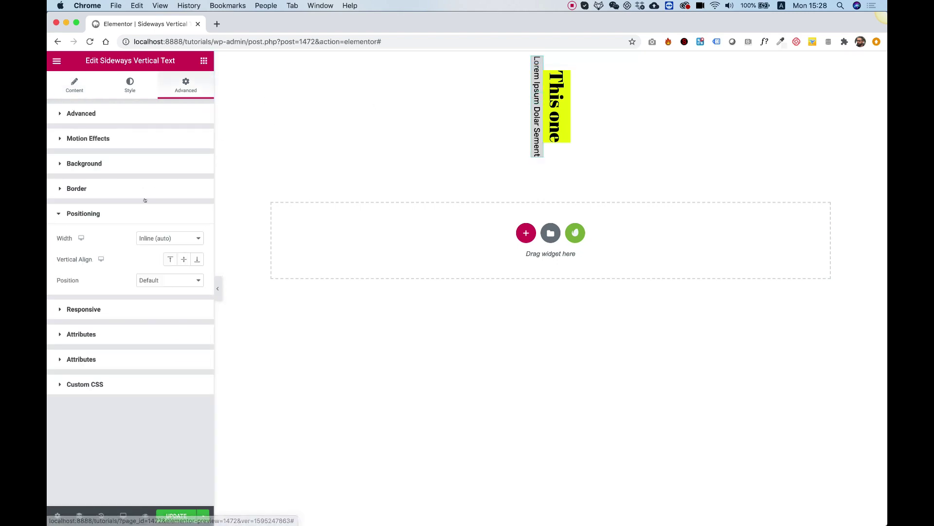
pyautogui.click(76, 88)
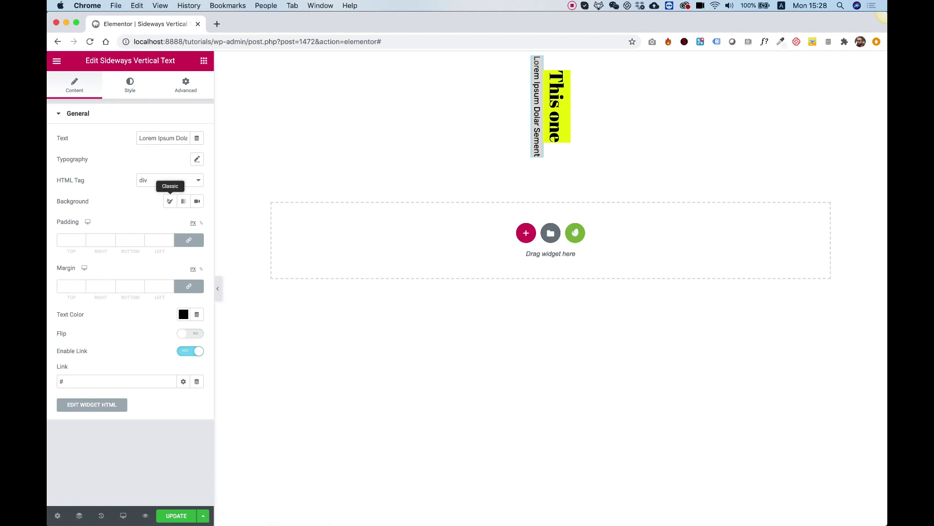
pyautogui.click(169, 201)
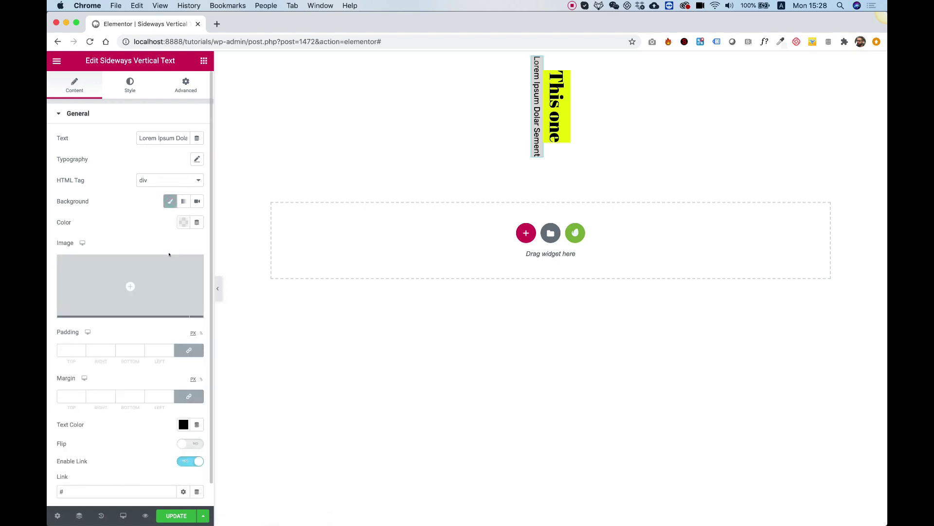
# - Insert the purple-and-blue portfolio2.jpg from the Media Library as the background image
pyautogui.click(133, 273)
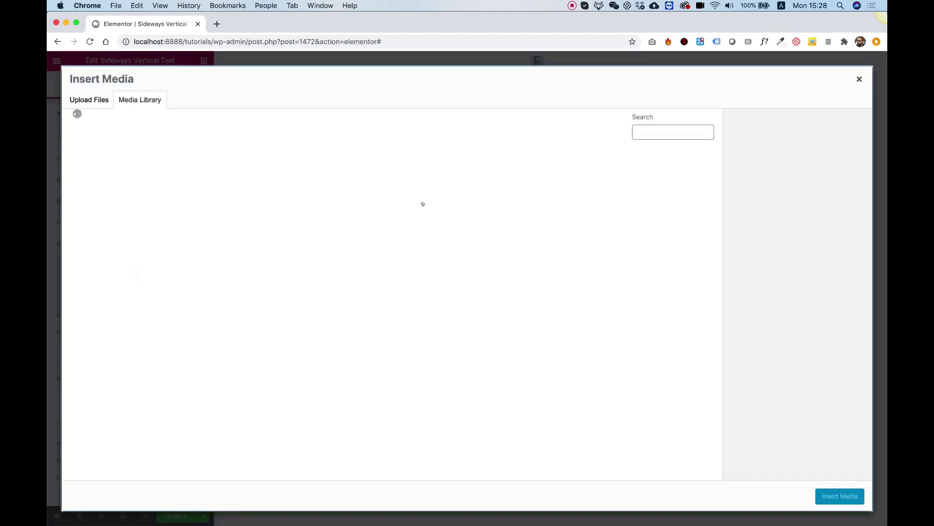
pyautogui.scroll(-5, 422, 205)
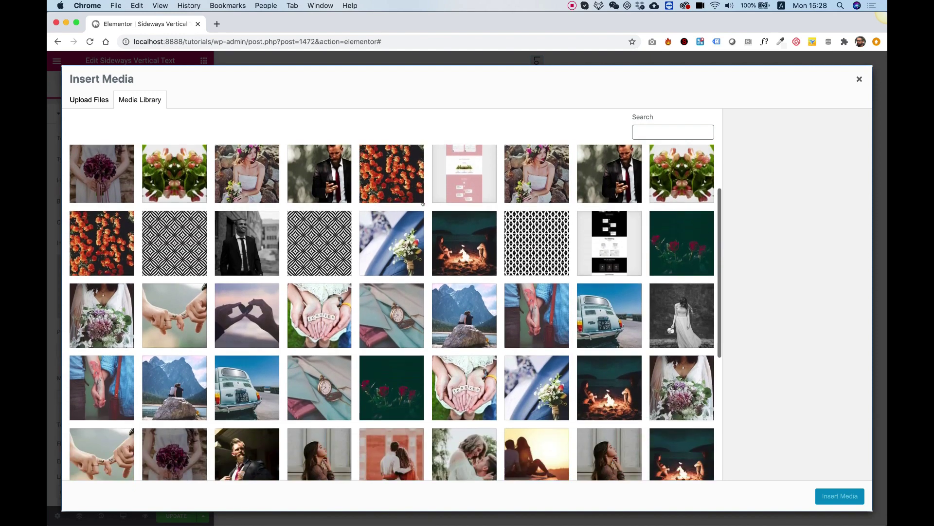
pyautogui.scroll(-20, 423, 205)
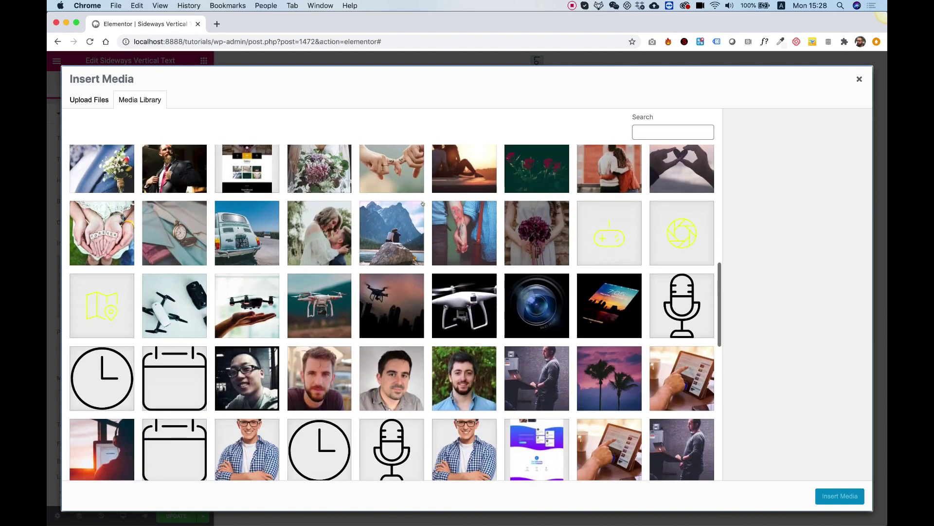
pyautogui.scroll(-6, 422, 204)
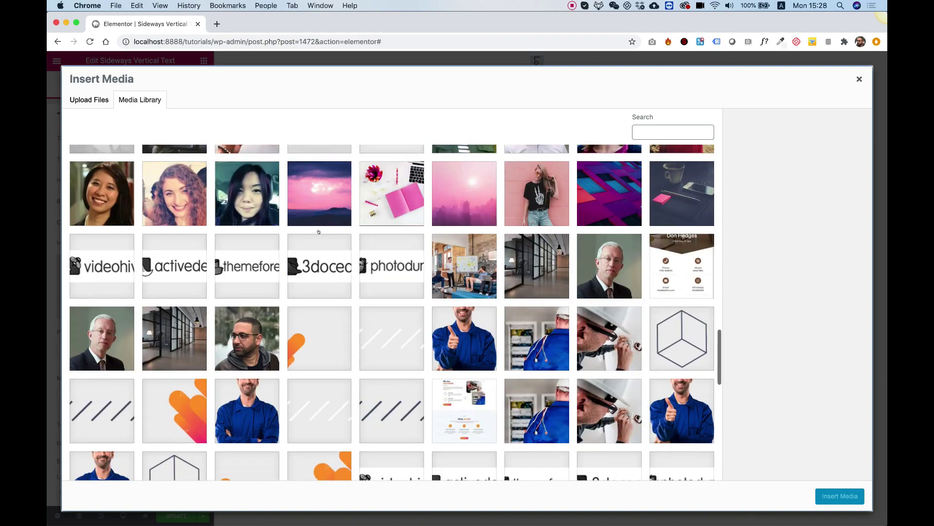
pyautogui.click(303, 210)
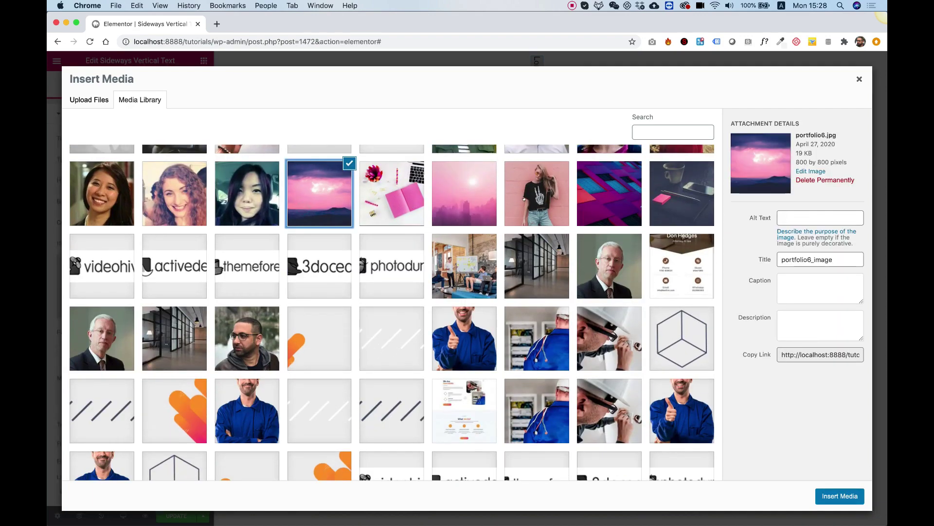
pyautogui.click(589, 202)
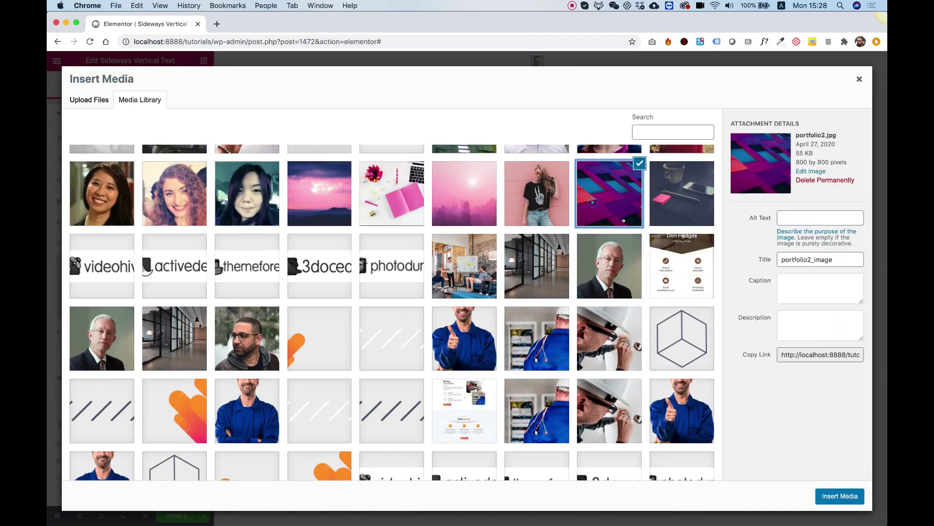
pyautogui.click(840, 496)
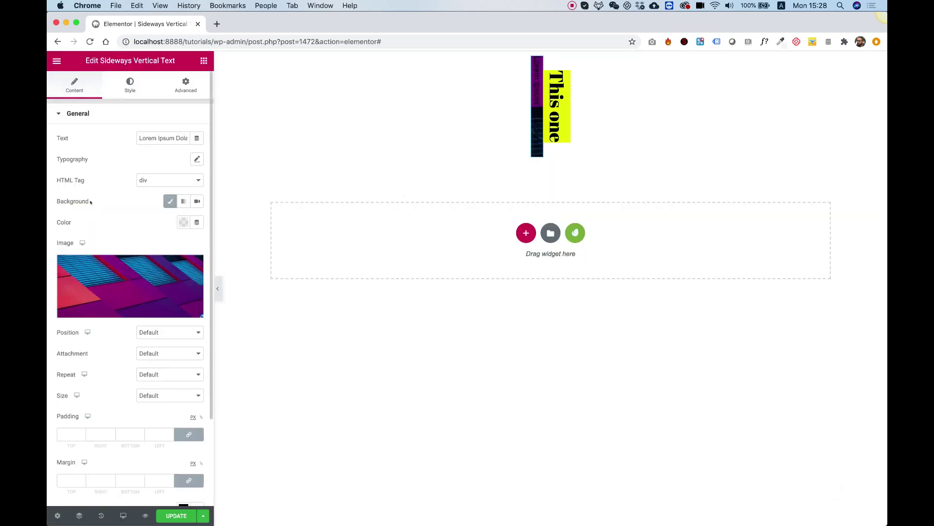
# - Set the background image position to Center Center and size to Cover
pyautogui.click(154, 335)
pyautogui.click(156, 340)
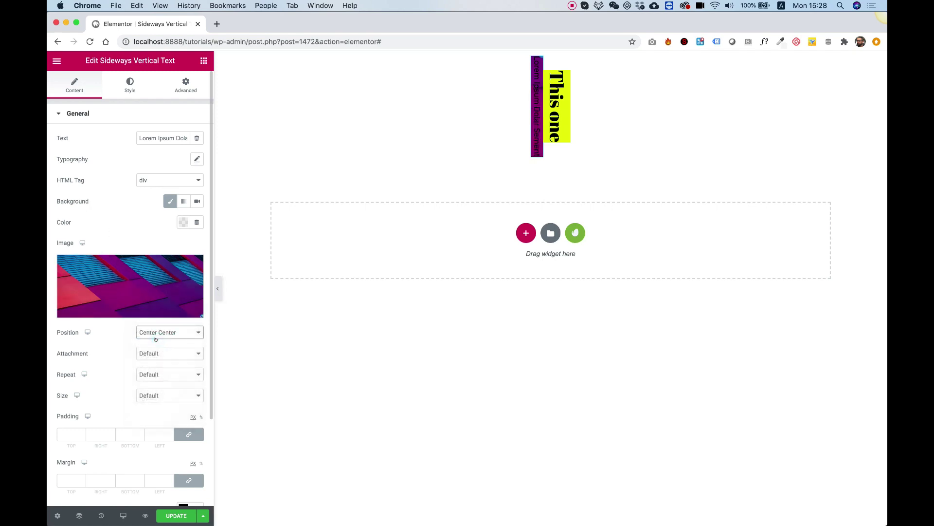
pyautogui.click(151, 394)
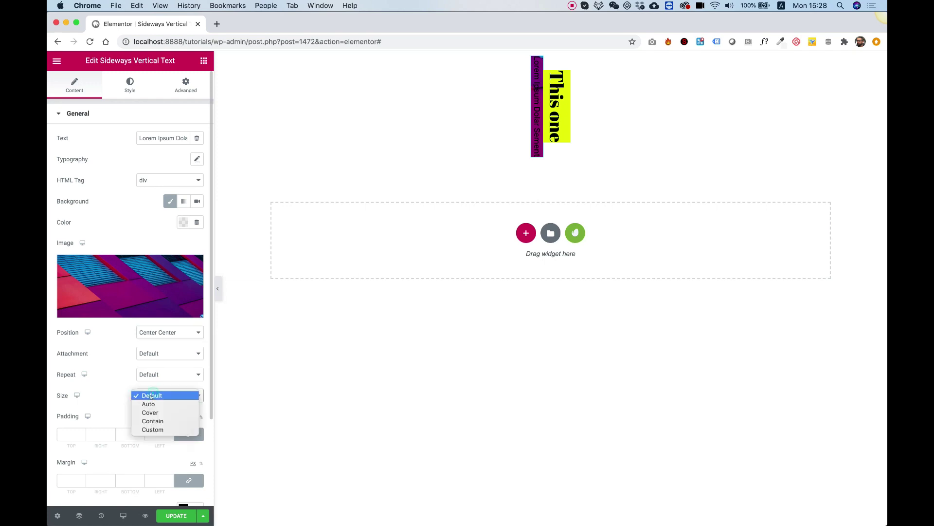
pyautogui.click(151, 410)
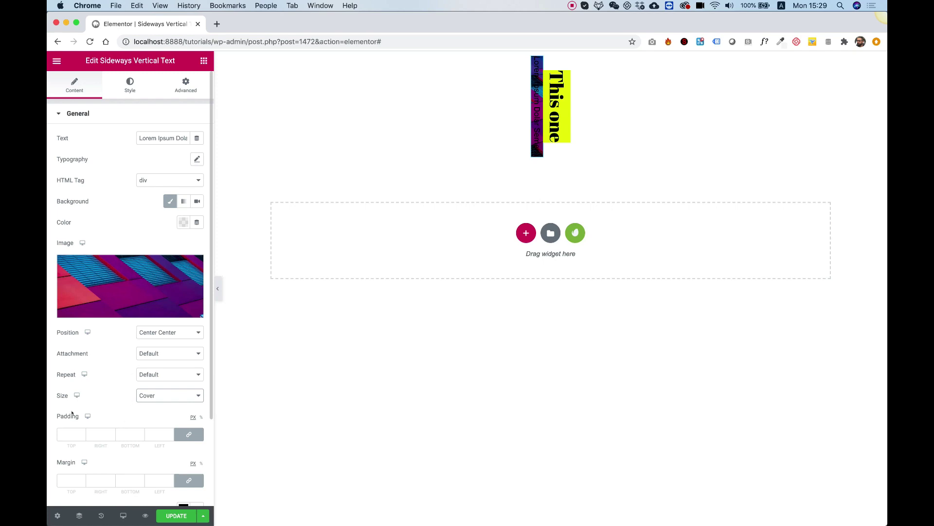
# - Add 60 px padding on every side of the widget
pyautogui.scroll(-2, 131, 272)
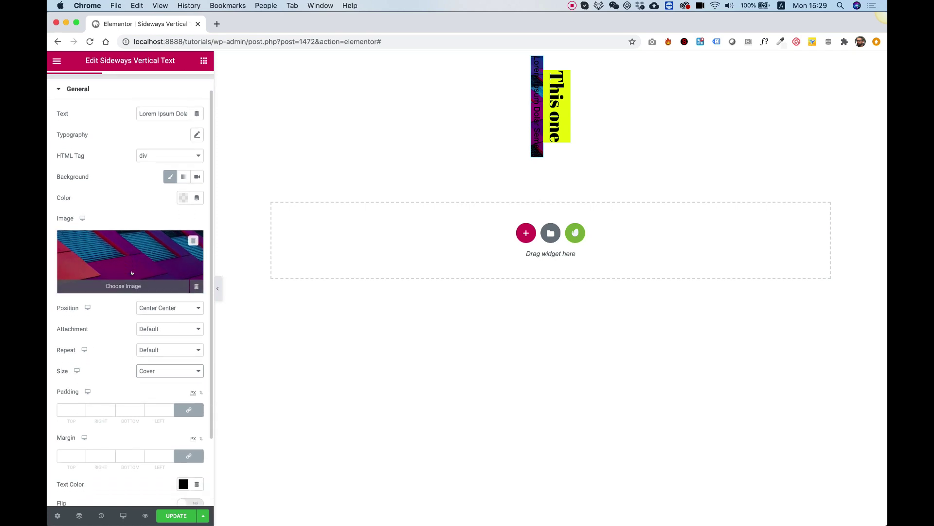
pyautogui.scroll(-5, 131, 273)
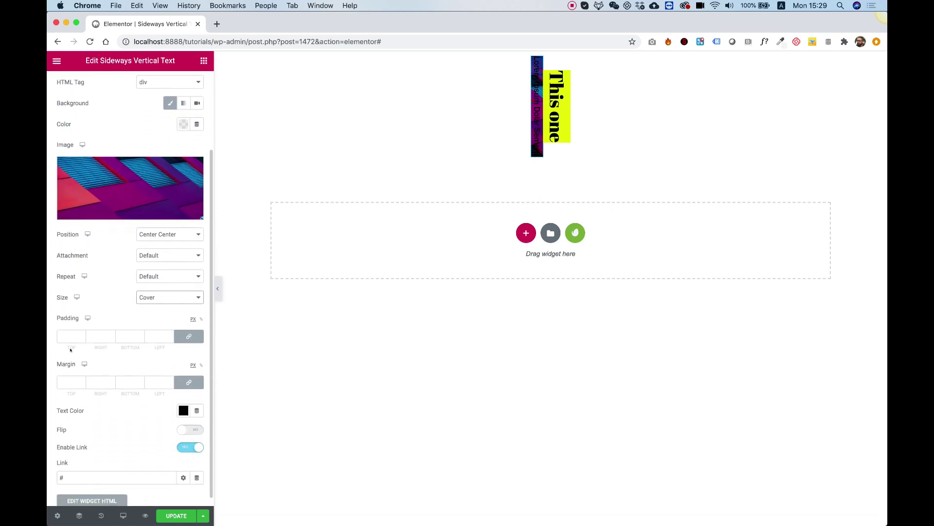
pyautogui.click(68, 337)
pyautogui.write('60')
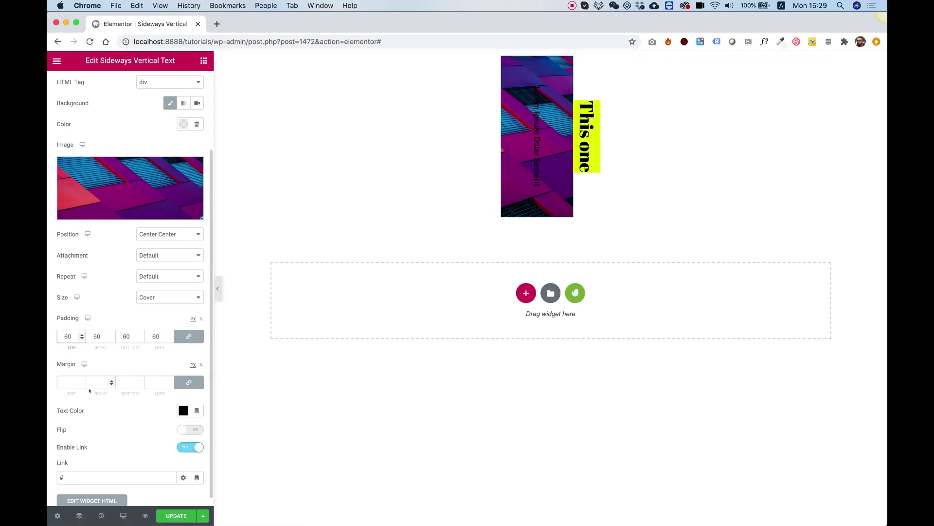
pyautogui.scroll(3, 87, 366)
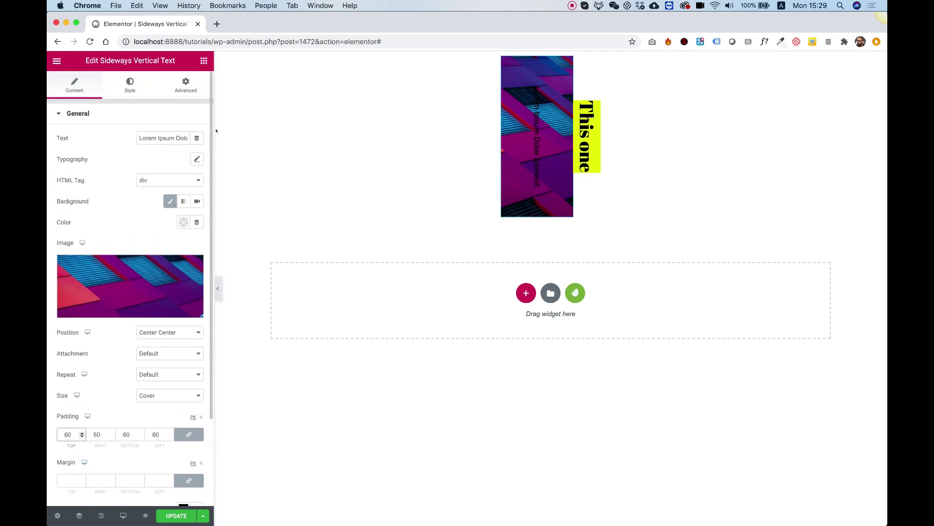
pyautogui.scroll(-3, 67, 398)
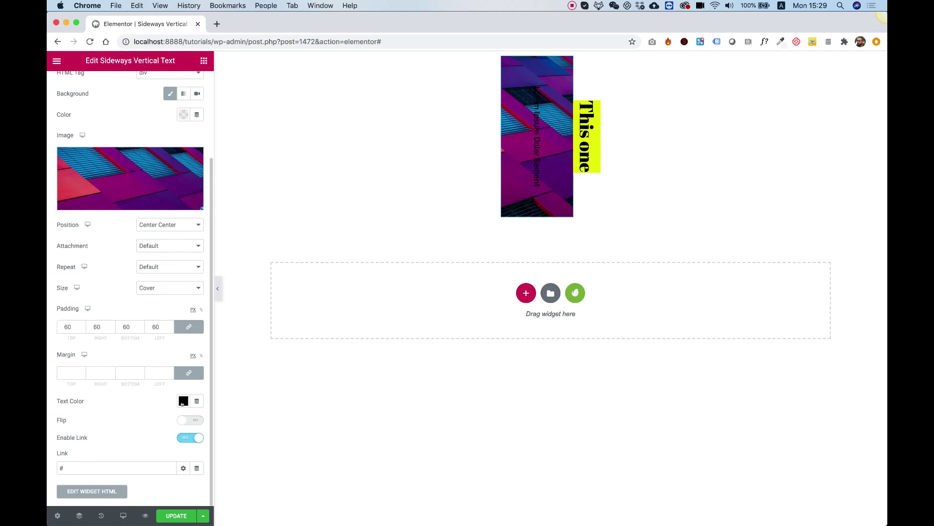
# - Make the text white (#FFFFFF), set Flip to Yes, and set Enable Link to No
pyautogui.click(181, 402)
pyautogui.click(165, 244)
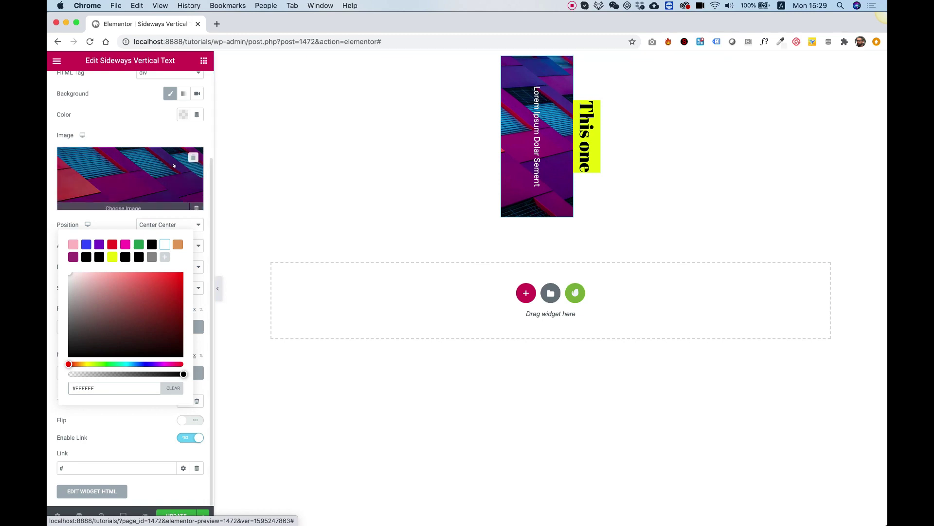
pyautogui.click(110, 428)
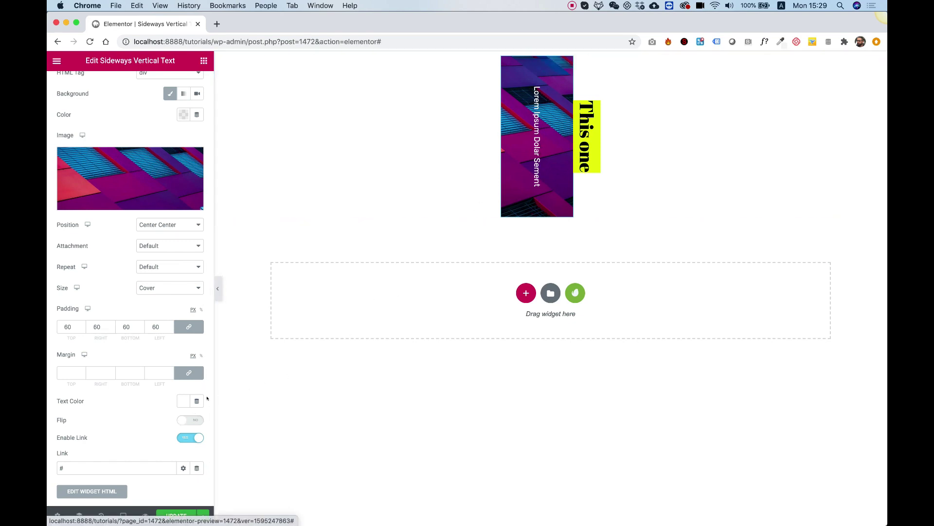
pyautogui.click(185, 420)
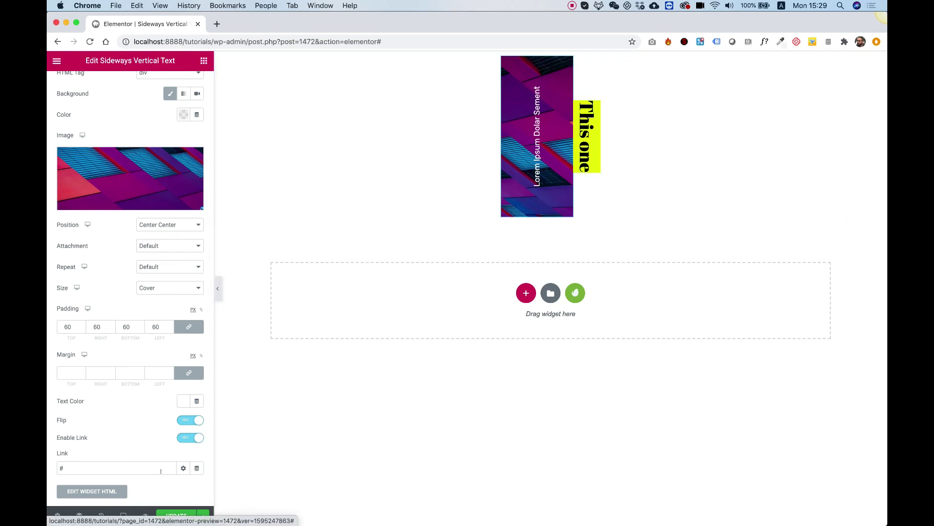
pyautogui.click(196, 438)
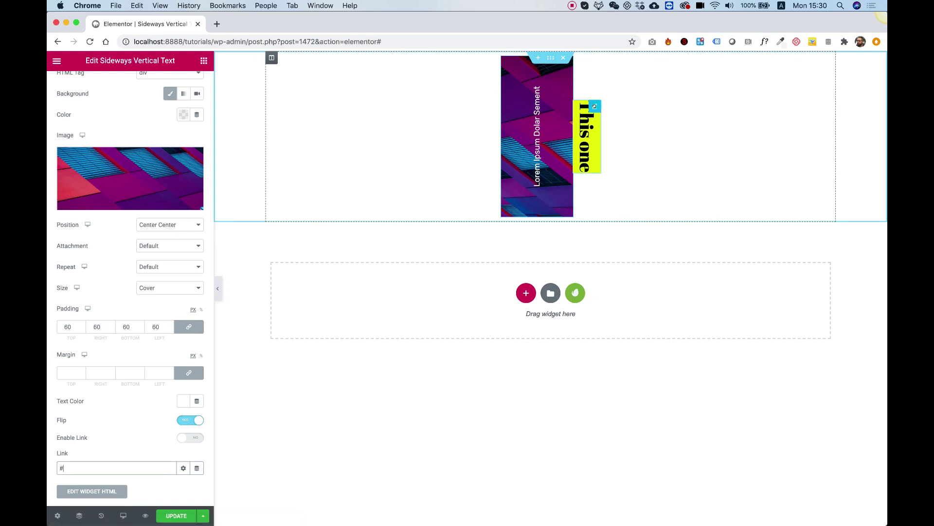
# - Replace the yellow widget's text with 'Facebook' and open a new browser tab
pyautogui.click(594, 106)
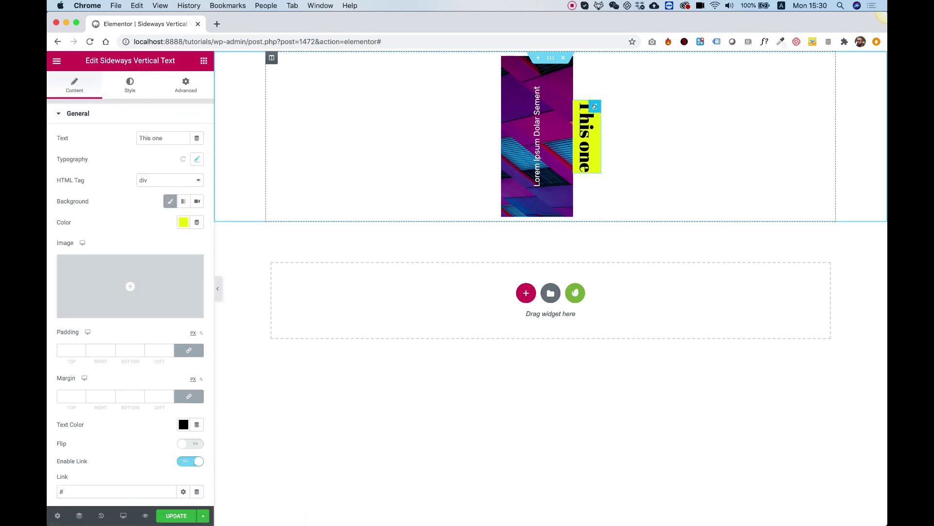
pyautogui.tripleClick(154, 139)
pyautogui.write('F')
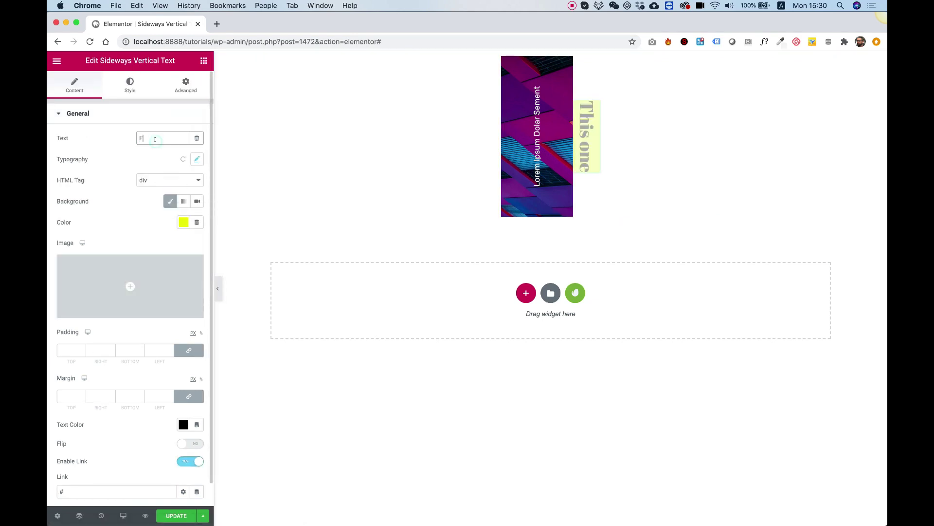
pyautogui.write('acebook')
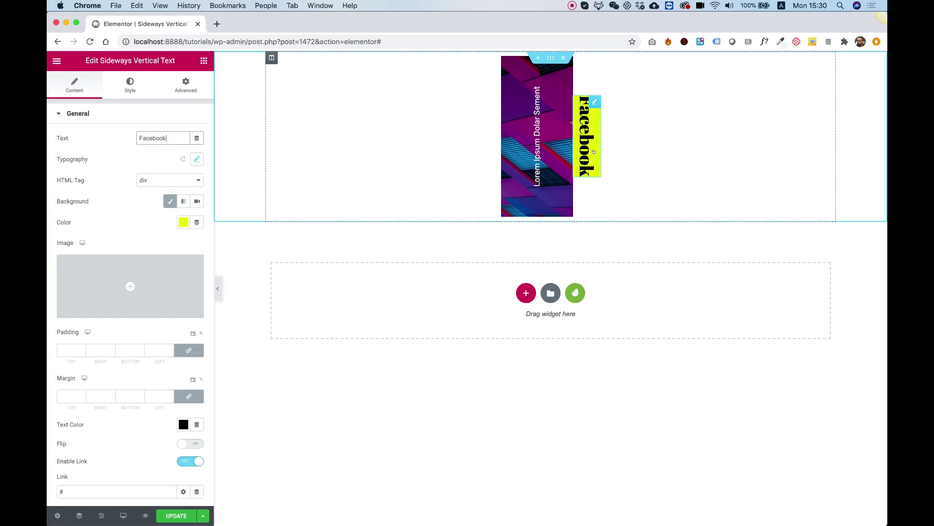
pyautogui.click(217, 24)
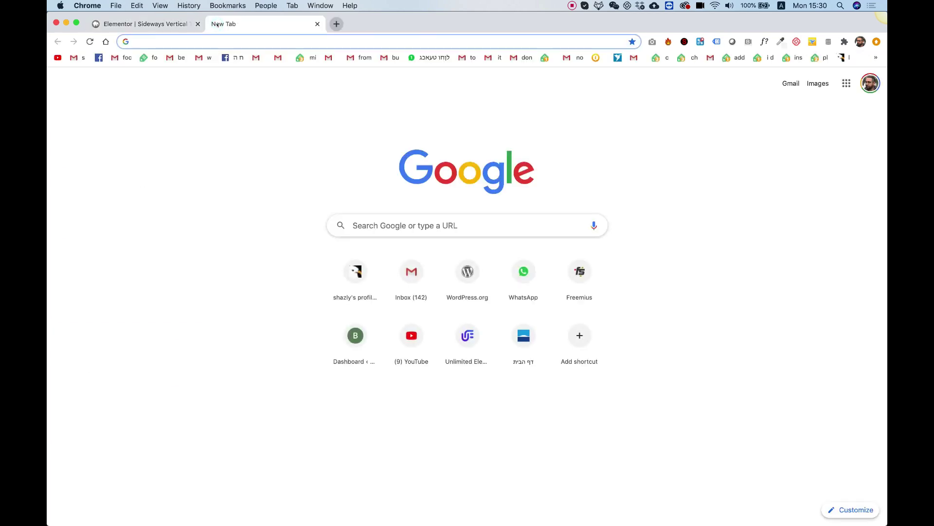
# - Find Facebook on brandcolors.net, copy its colour 3b5998, and return to Elementor
pyautogui.write('bra')
pyautogui.press('Return')
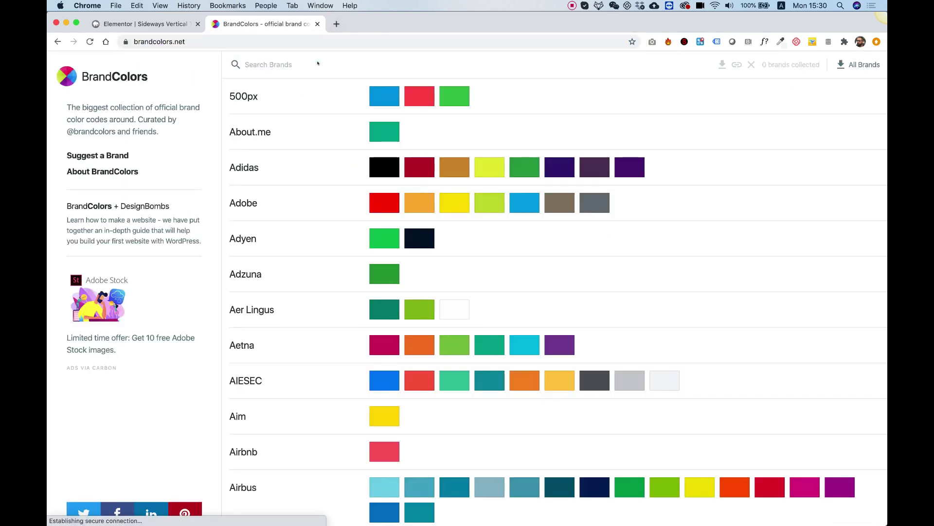
pyautogui.click(275, 65)
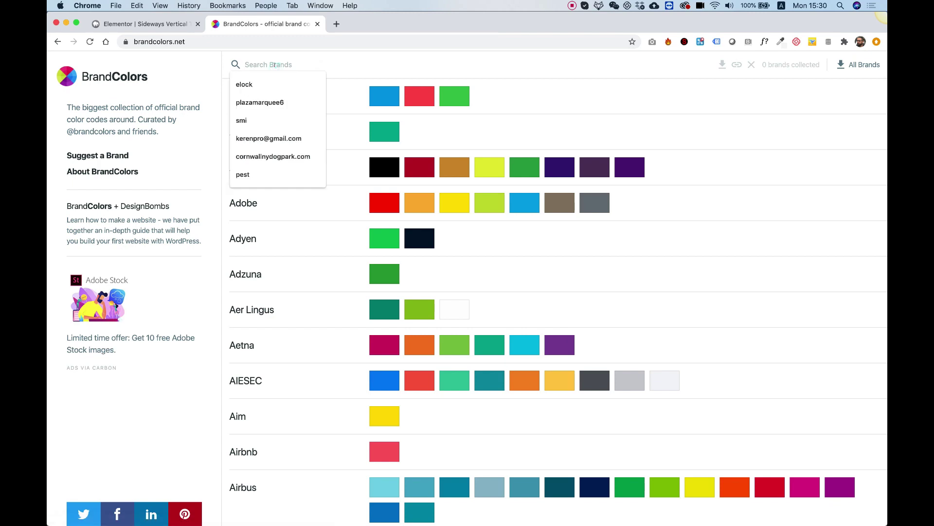
pyautogui.write('face')
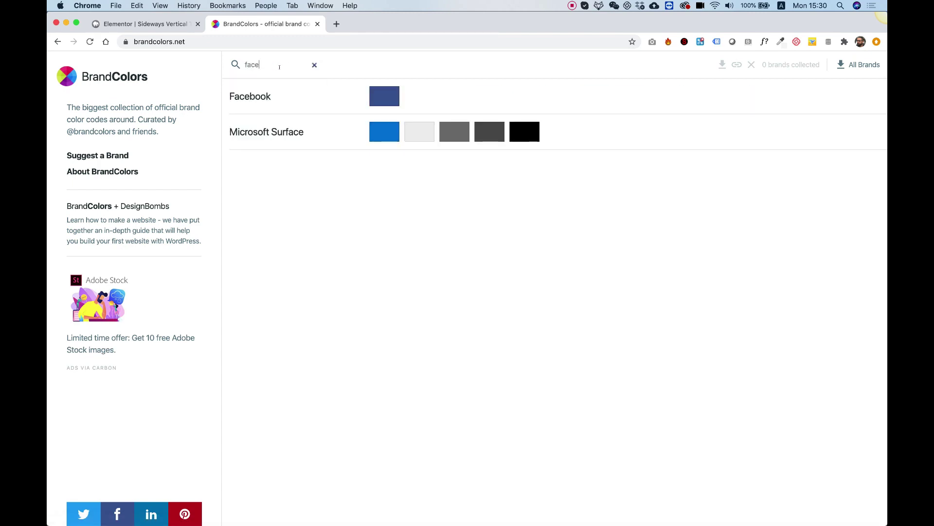
pyautogui.write('b')
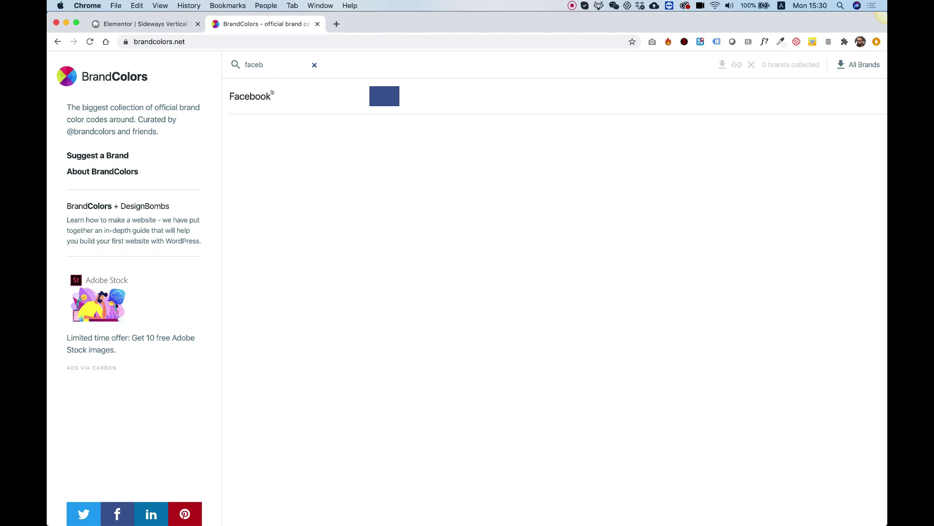
pyautogui.click(384, 96)
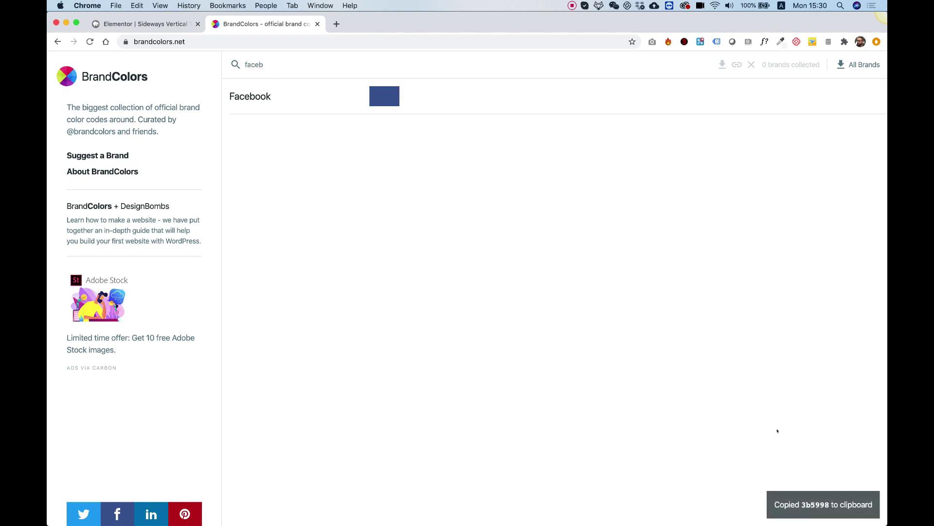
pyautogui.click(143, 23)
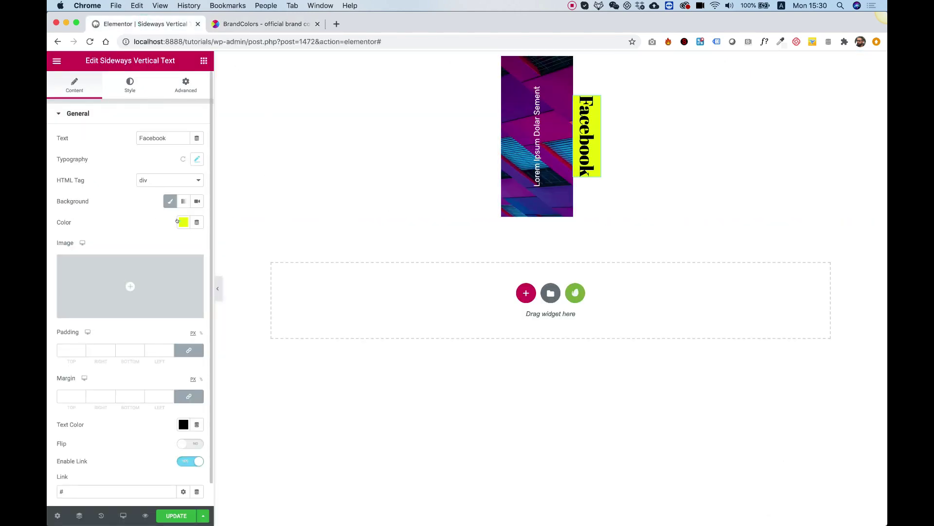
# - Give the Facebook tab a #3b5998 background colour and white text colour
pyautogui.click(183, 222)
pyautogui.click(96, 389)
pyautogui.press('super+v')
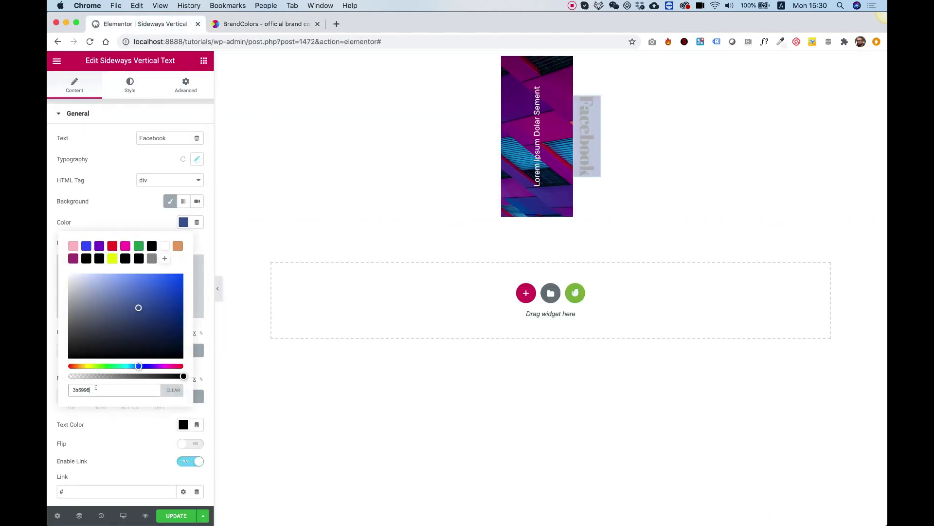
pyautogui.write('#')
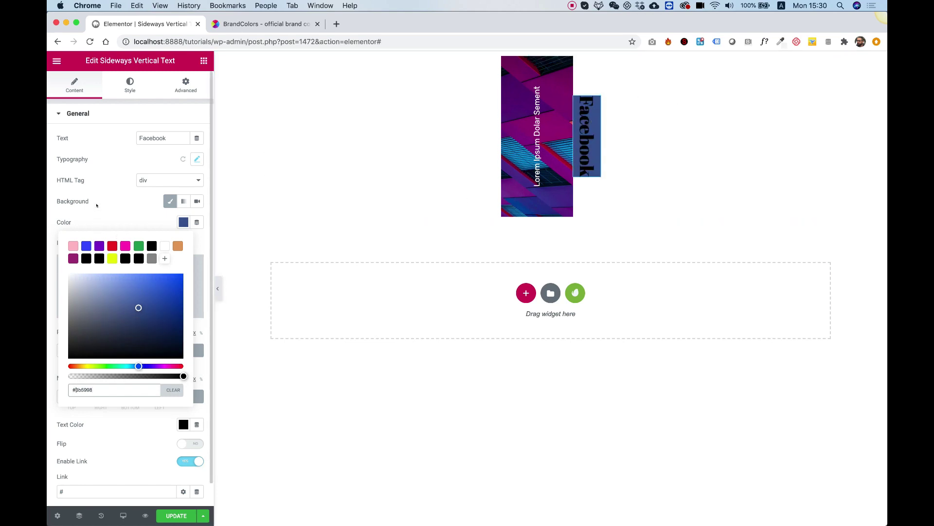
pyautogui.click(98, 204)
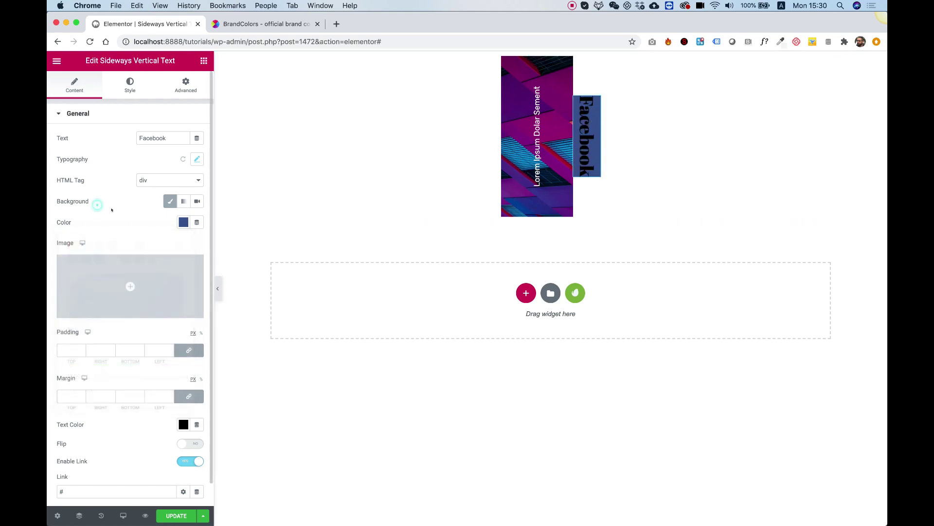
pyautogui.click(182, 425)
pyautogui.click(162, 265)
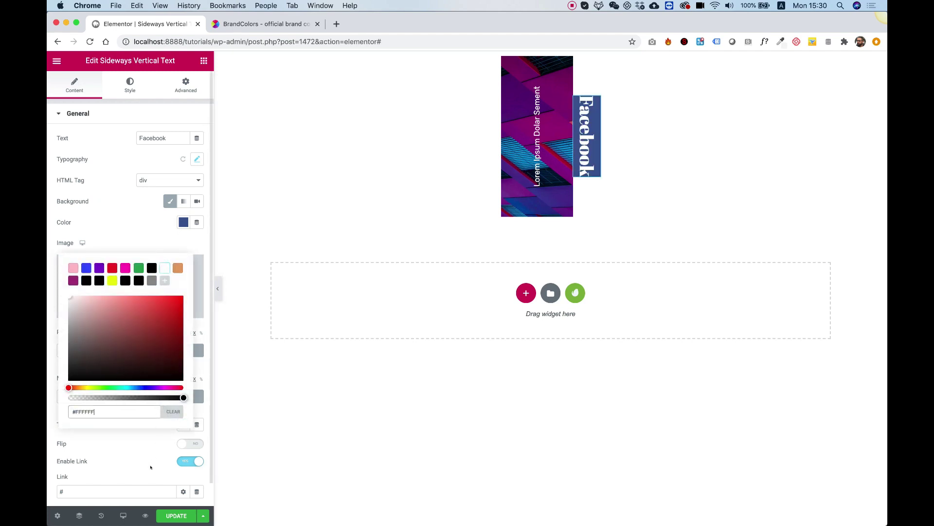
pyautogui.click(139, 199)
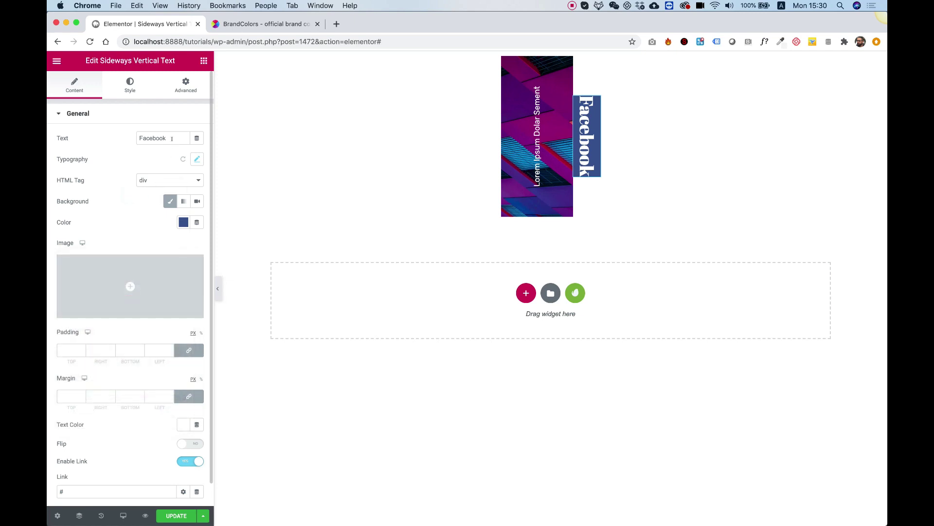
# - Set the text typography to Actor at 24 px and the padding to 20 on every side
pyautogui.click(196, 159)
pyautogui.doubleClick(180, 224)
pyautogui.write('24')
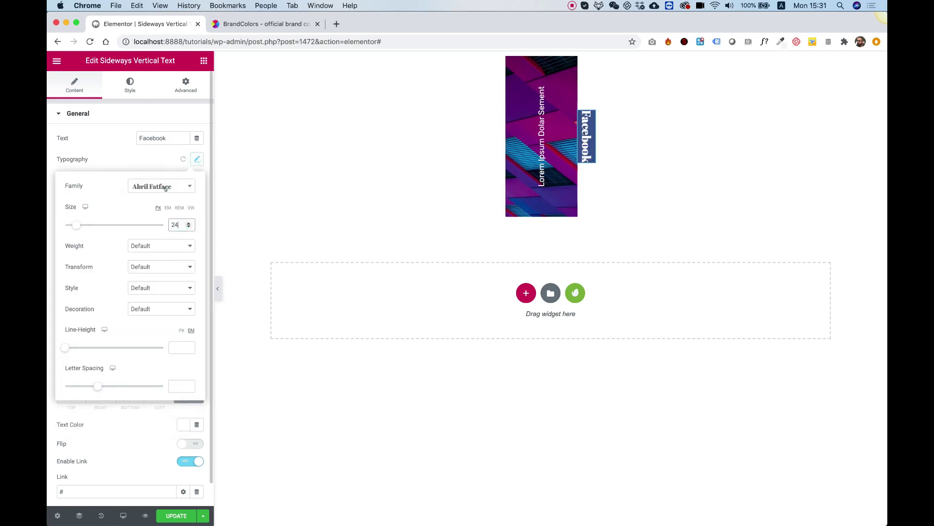
pyautogui.click(165, 187)
pyautogui.click(157, 278)
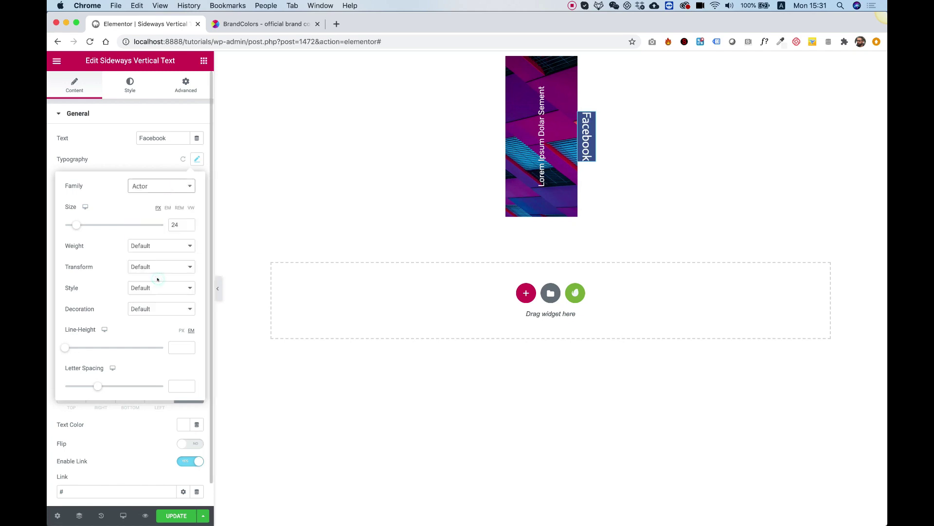
pyautogui.click(131, 421)
pyautogui.click(70, 350)
pyautogui.write('20')
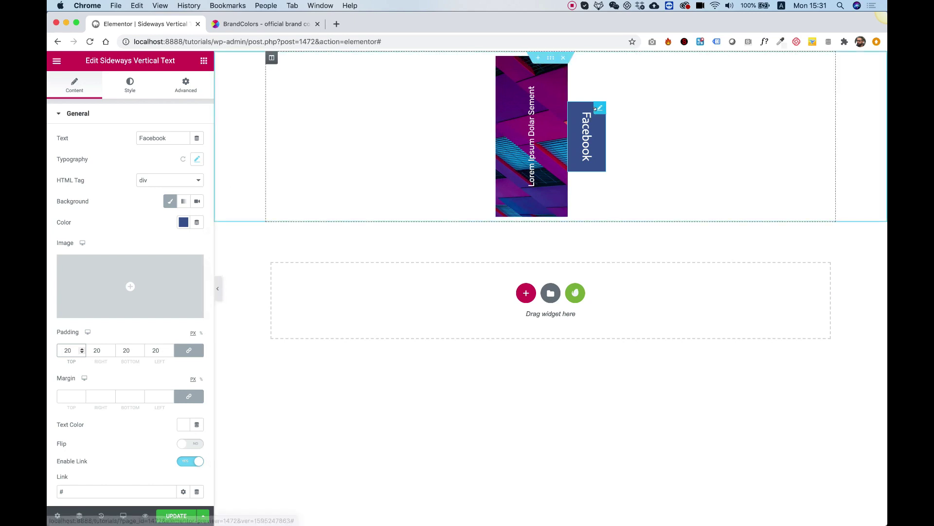
# - Fix the Facebook tab to the right edge with a 400 px vertical offset, then select its section
pyautogui.click(186, 86)
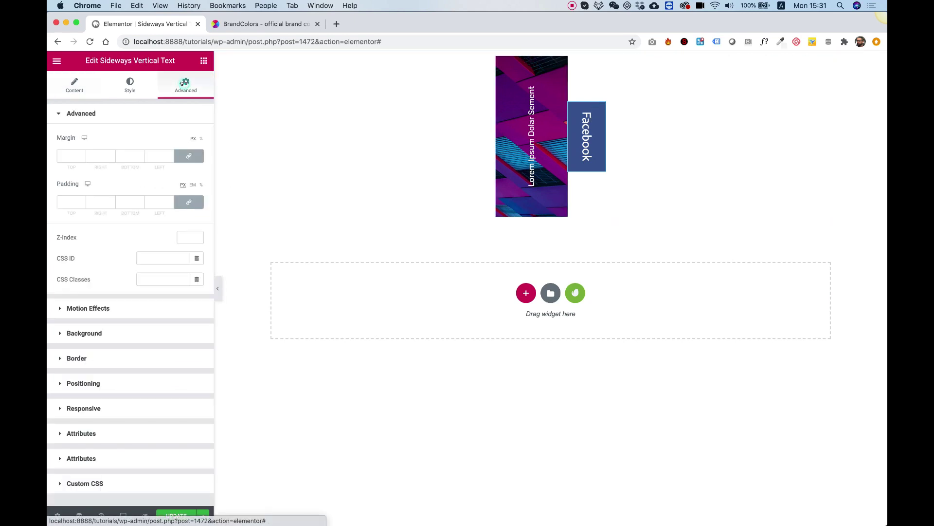
pyautogui.click(74, 381)
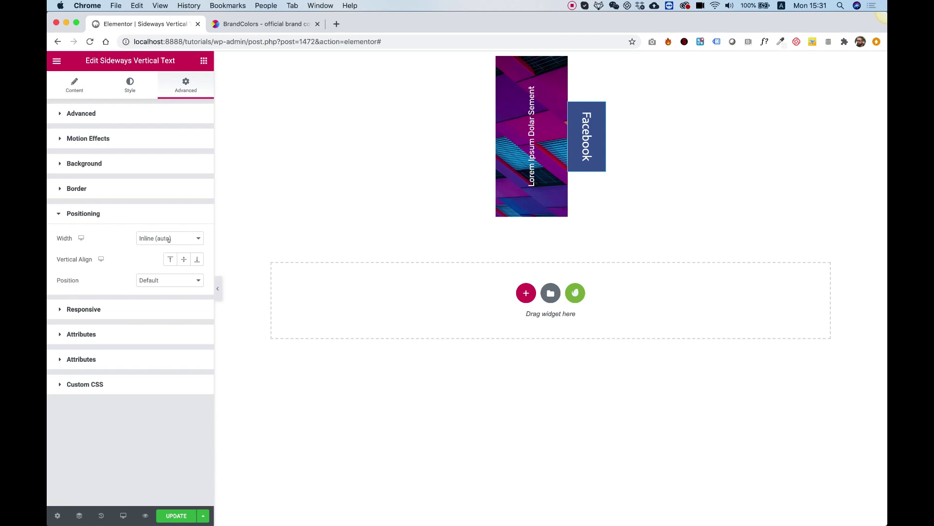
pyautogui.click(149, 280)
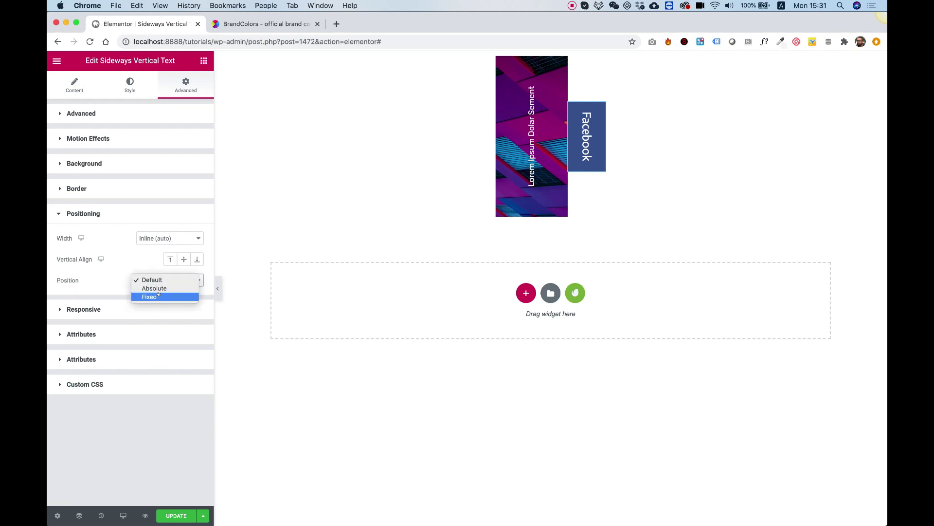
pyautogui.click(149, 296)
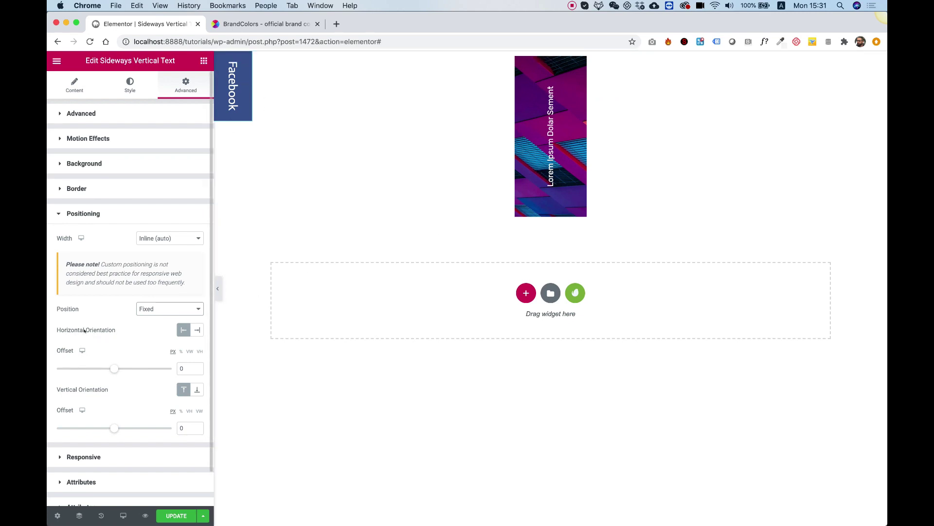
pyautogui.click(193, 330)
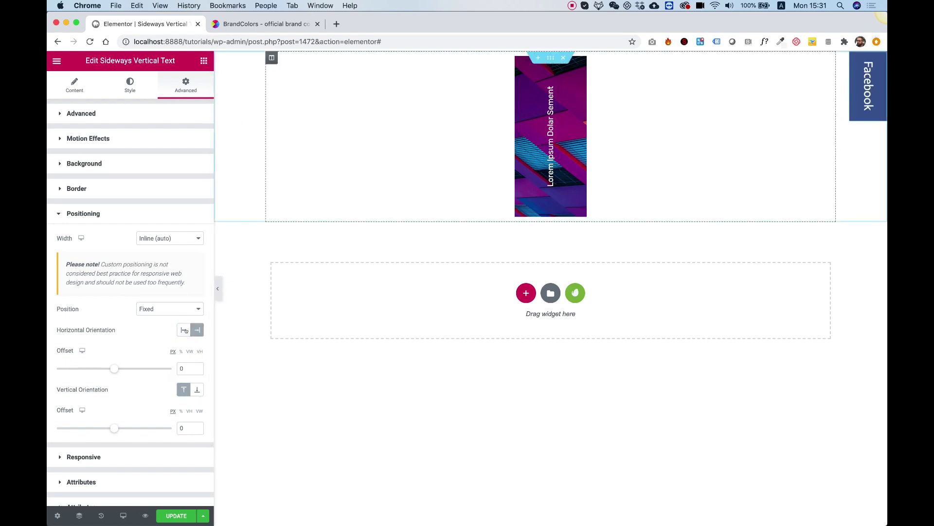
pyautogui.doubleClick(187, 427)
pyautogui.write('400')
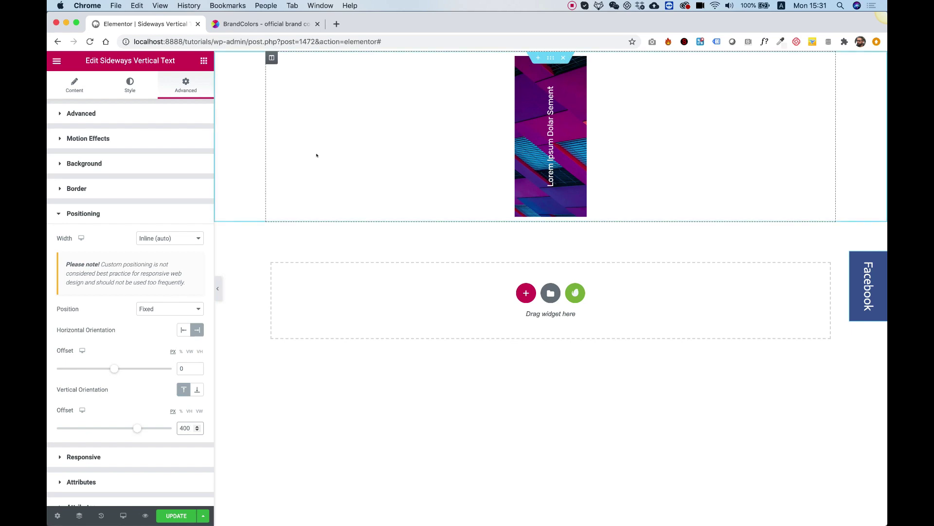
pyautogui.click(547, 58)
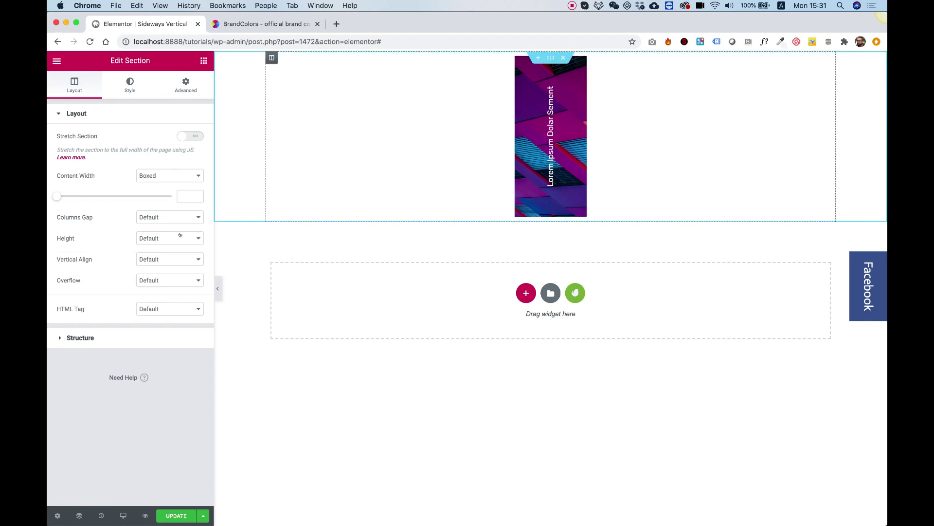
# - Set the section height to Fit To Screen and duplicate the section
pyautogui.click(152, 238)
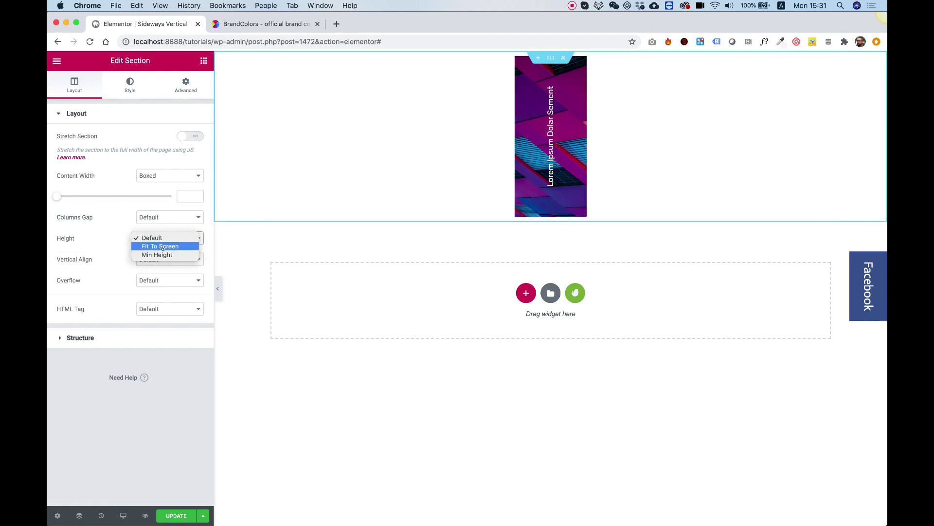
pyautogui.click(164, 247)
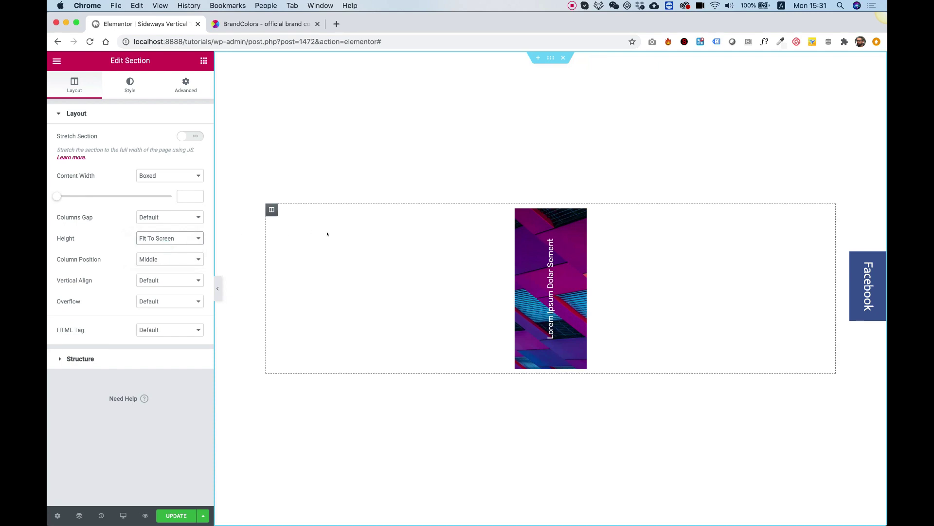
pyautogui.rightClick(549, 58)
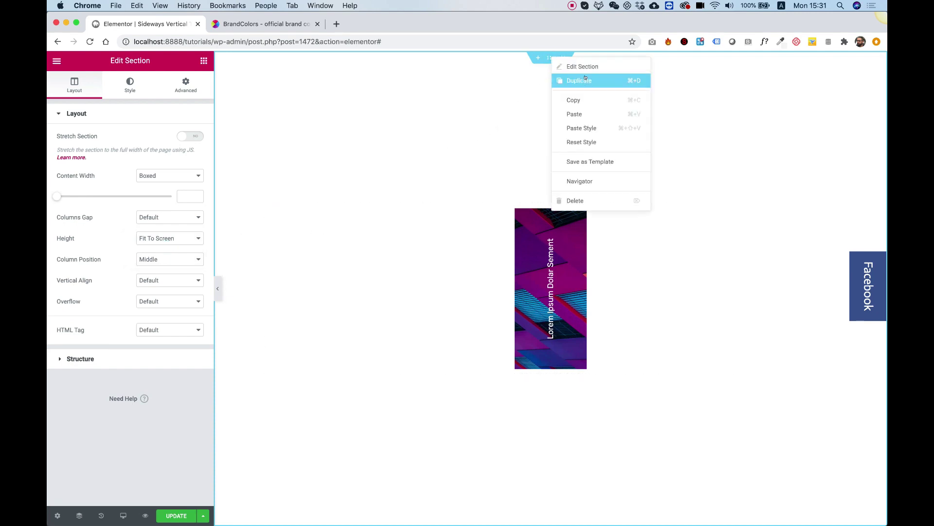
pyautogui.click(587, 78)
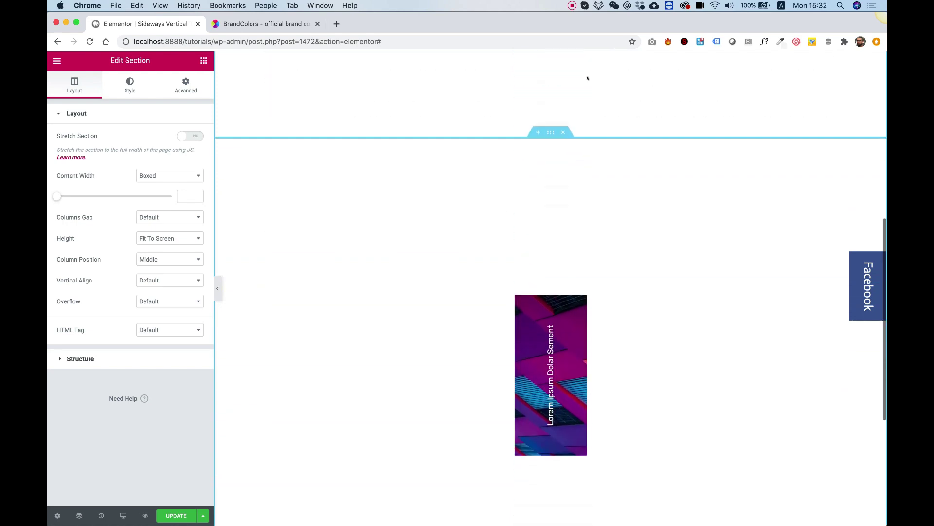
# - Scroll through the two image sections to check that the Facebook tab stays fixed
pyautogui.scroll(7, 587, 78)
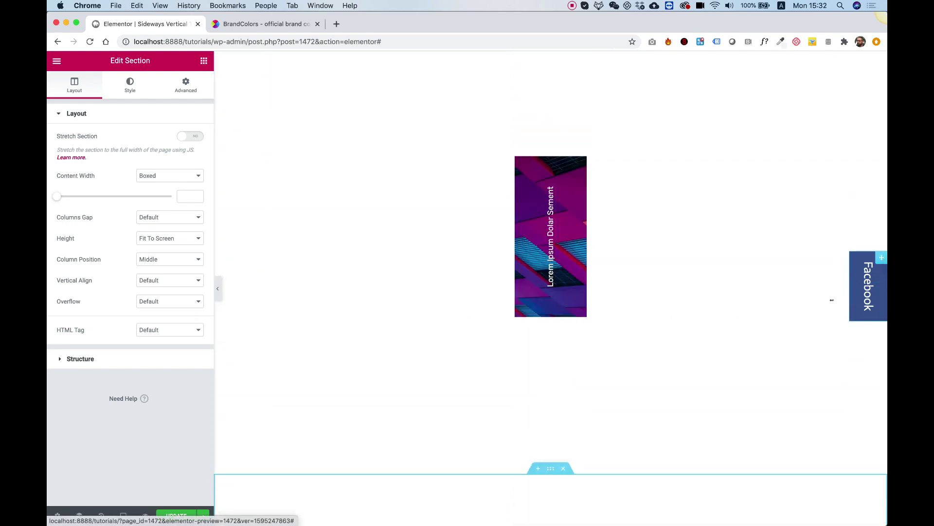
pyautogui.scroll(-3, 605, 270)
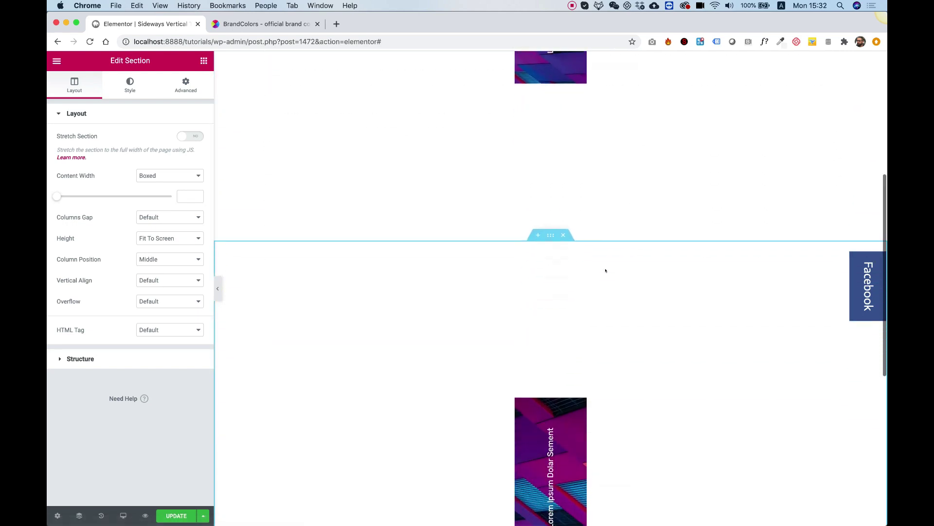
pyautogui.scroll(-6, 605, 270)
pyautogui.scroll(2, 605, 270)
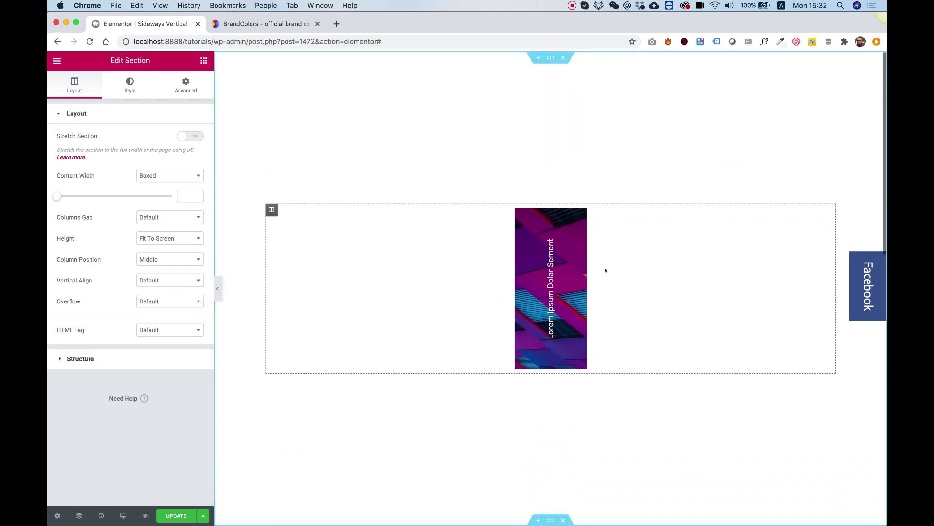
pyautogui.scroll(-2, 605, 270)
pyautogui.scroll(2, 605, 268)
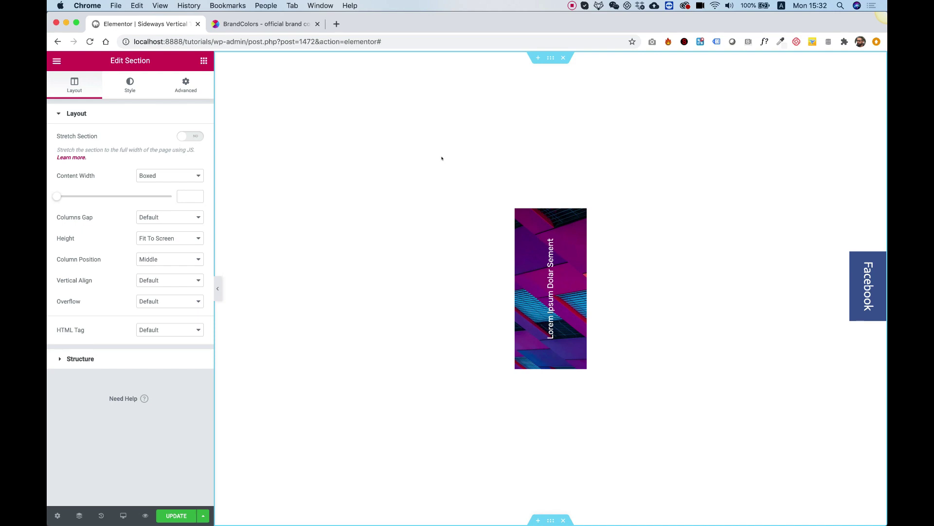